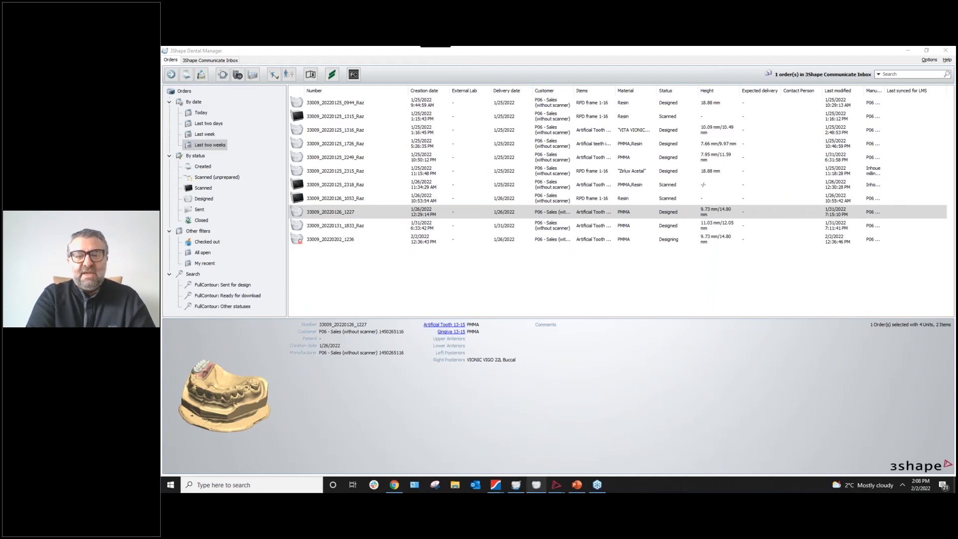
Show the 3D Viewer maximized with the green perforated denture base and bridged teeth on the upper jaw.
mouse_move(556, 484)
click(509, 466)
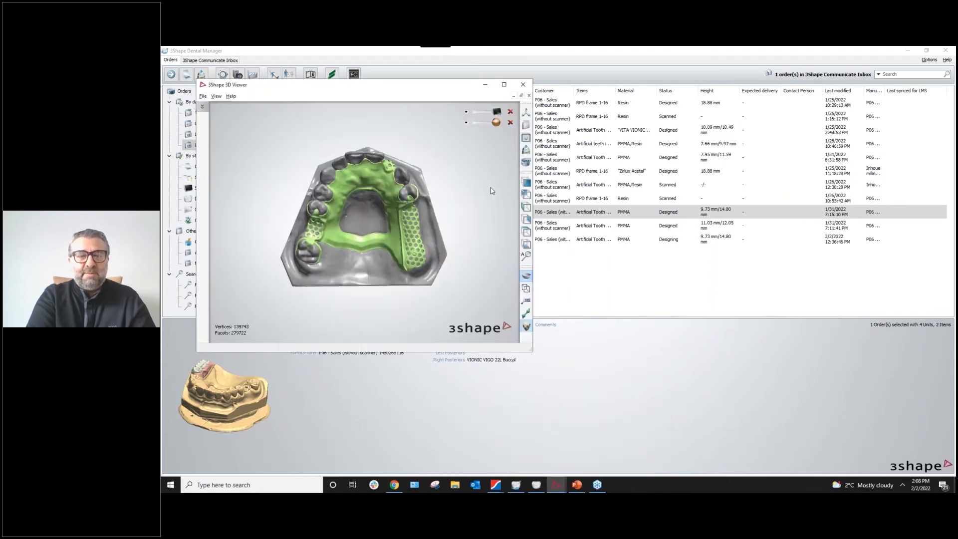
click(504, 86)
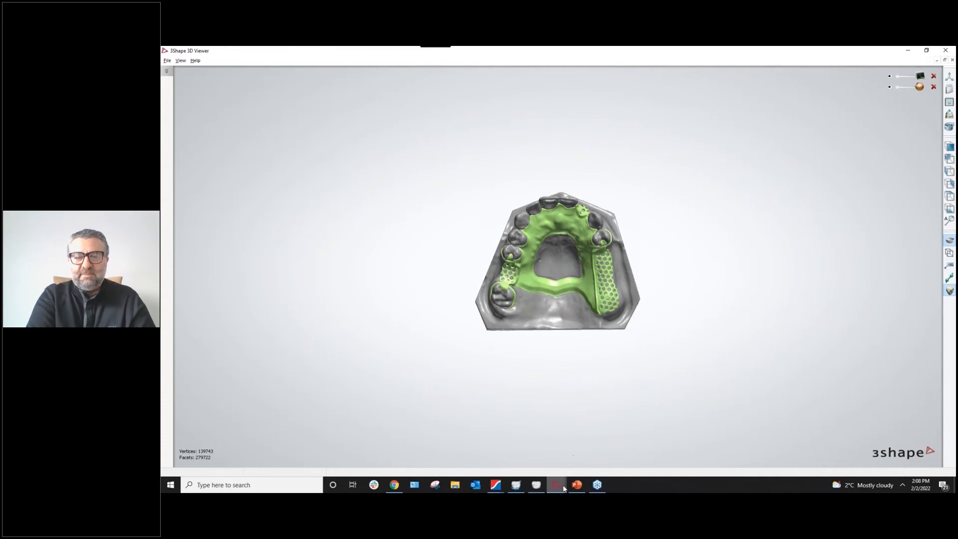
mouse_move(562, 489)
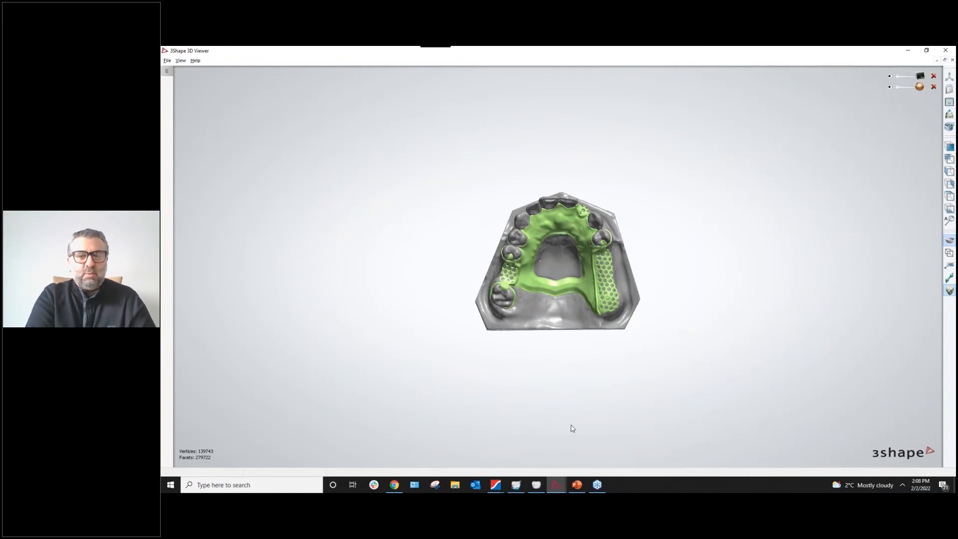
click(516, 484)
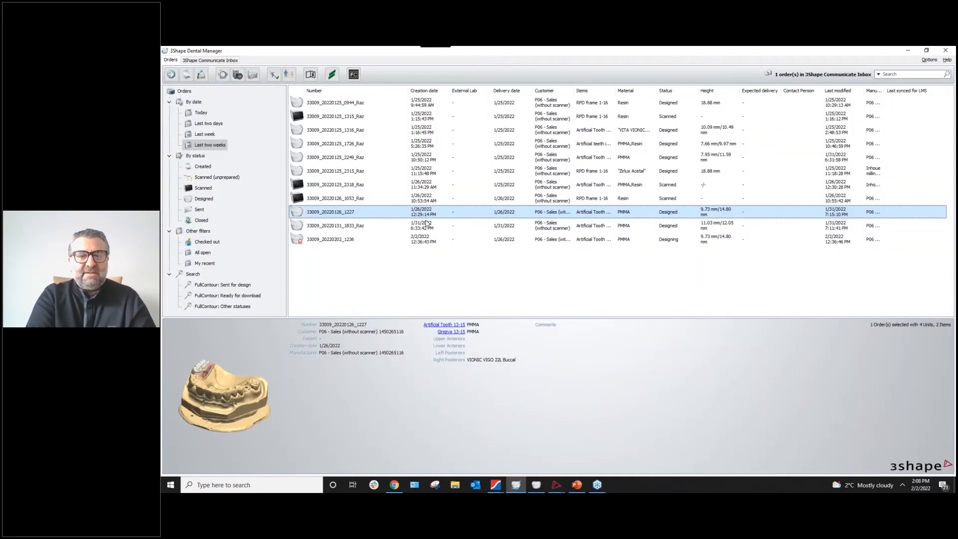
right_click(371, 105)
mouse_move(405, 288)
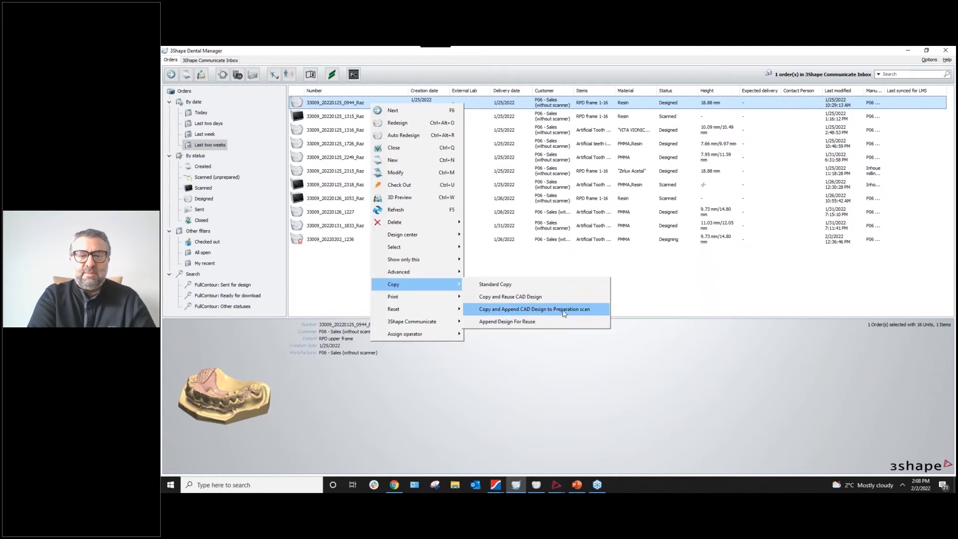
click(562, 486)
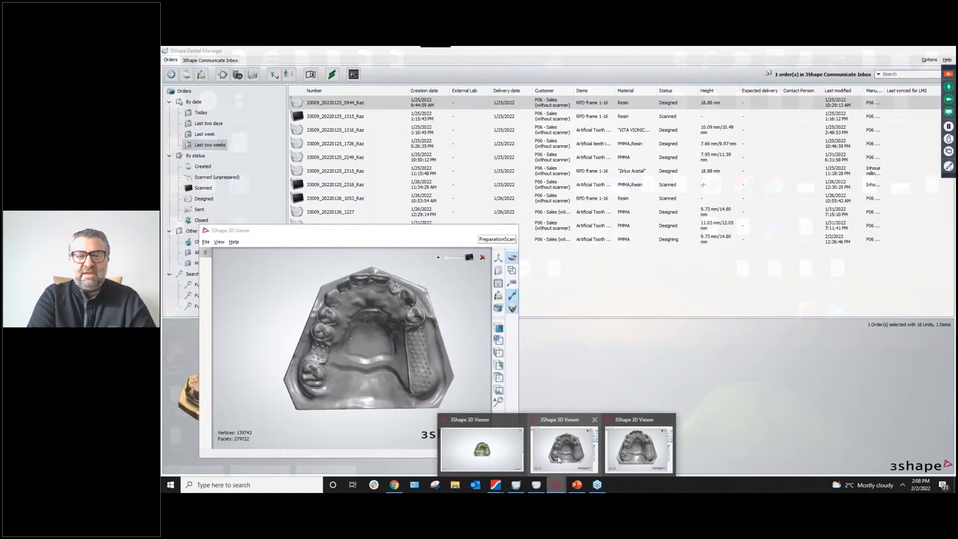
click(479, 444)
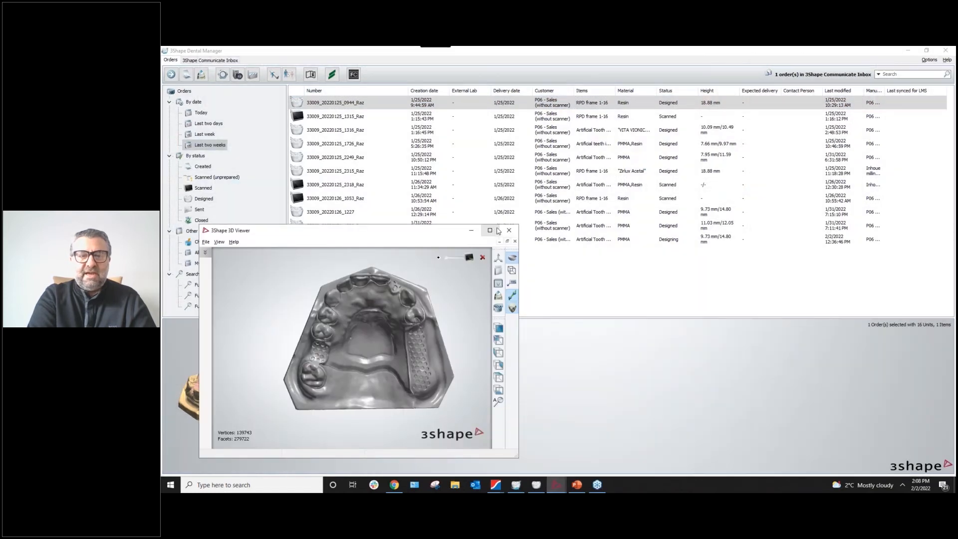
click(498, 231)
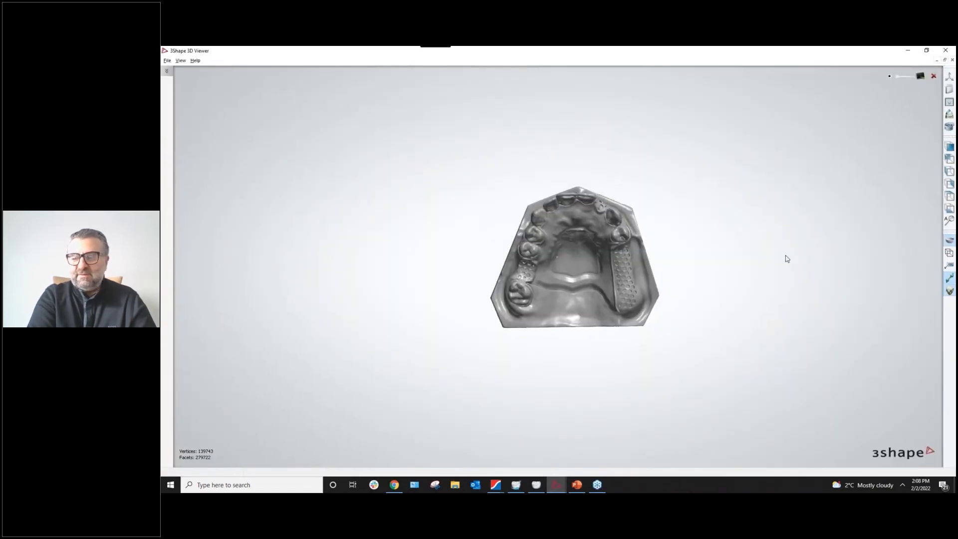
Zoom in on the RPD frame, then return to the Dental Manager order list.
scroll(625, 254, up, 5)
scroll(605, 264, down, 3)
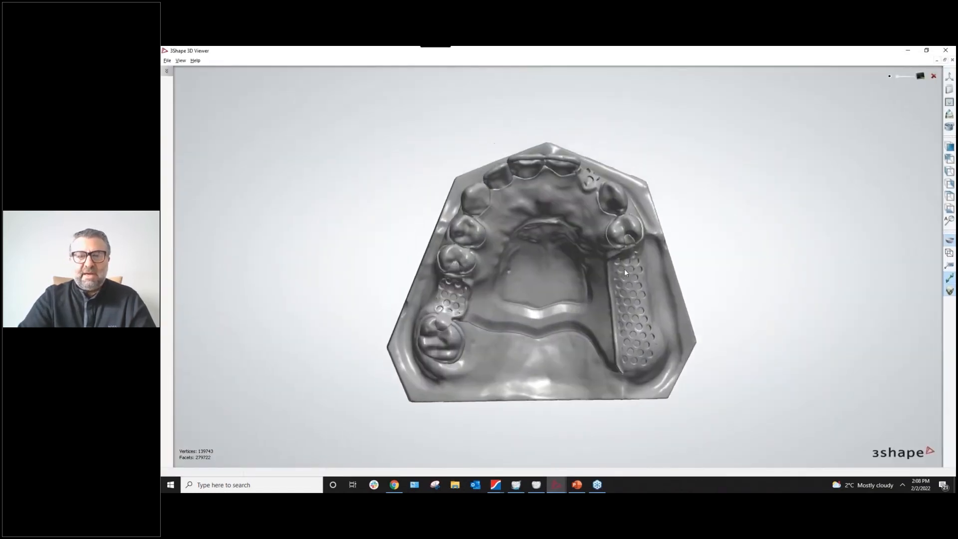
scroll(600, 258, up, 5)
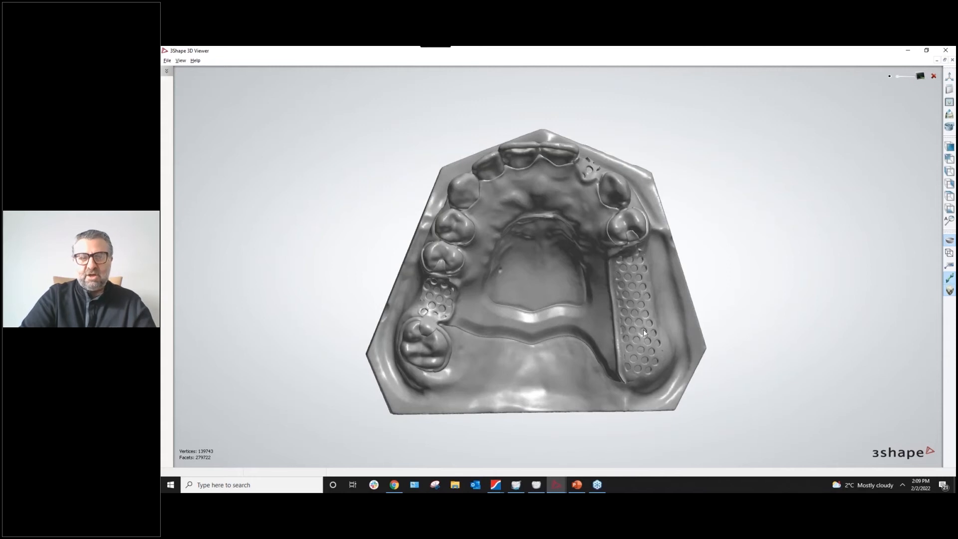
click(516, 484)
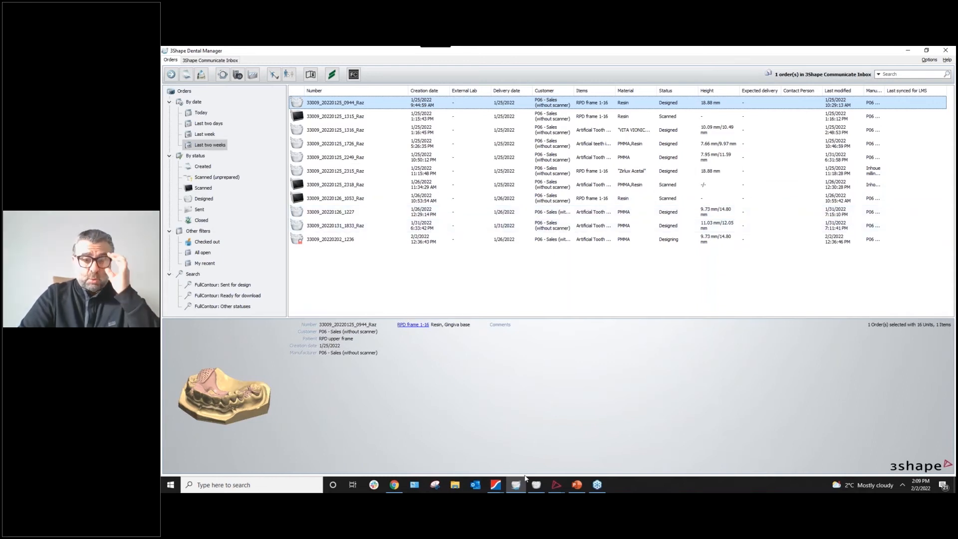
Switch to the DentalDesigner denture design for teeth 13-15 and show the jaw scan.
click(558, 491)
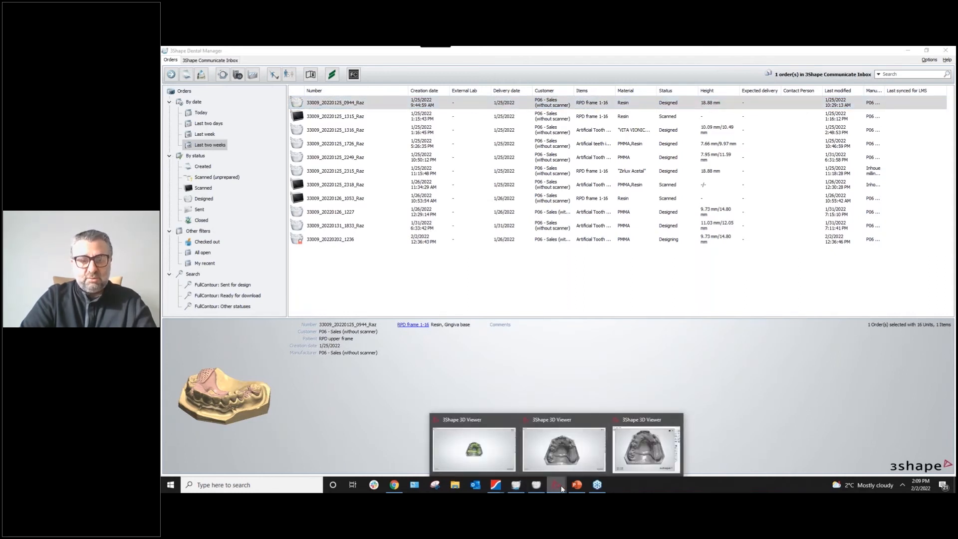
click(535, 484)
scroll(567, 327, down, 3)
right_drag(568, 327, 692, 275)
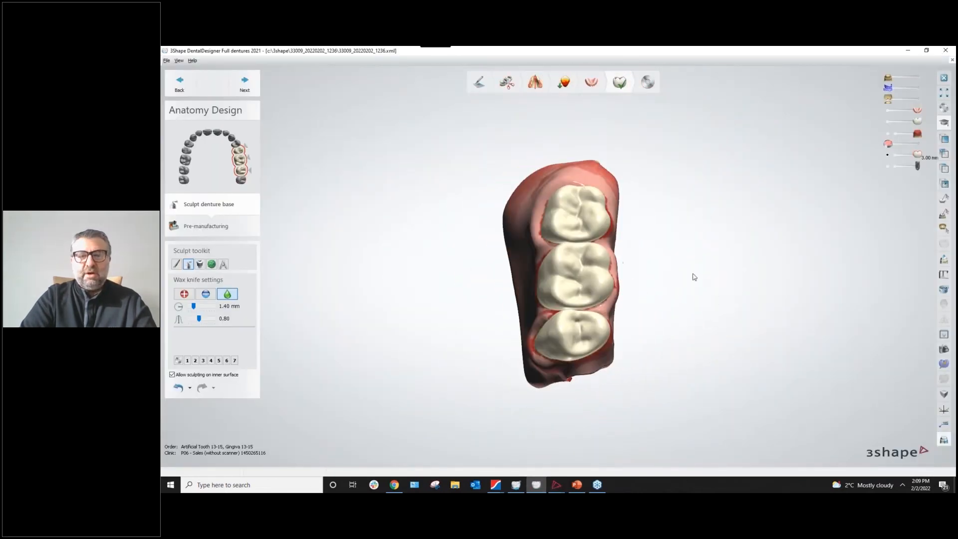
click(916, 80)
Rotate and zoom the jaw model to check the denture's fit from occlusal and side angles.
scroll(764, 229, down, 3)
right_drag(764, 230, 754, 183)
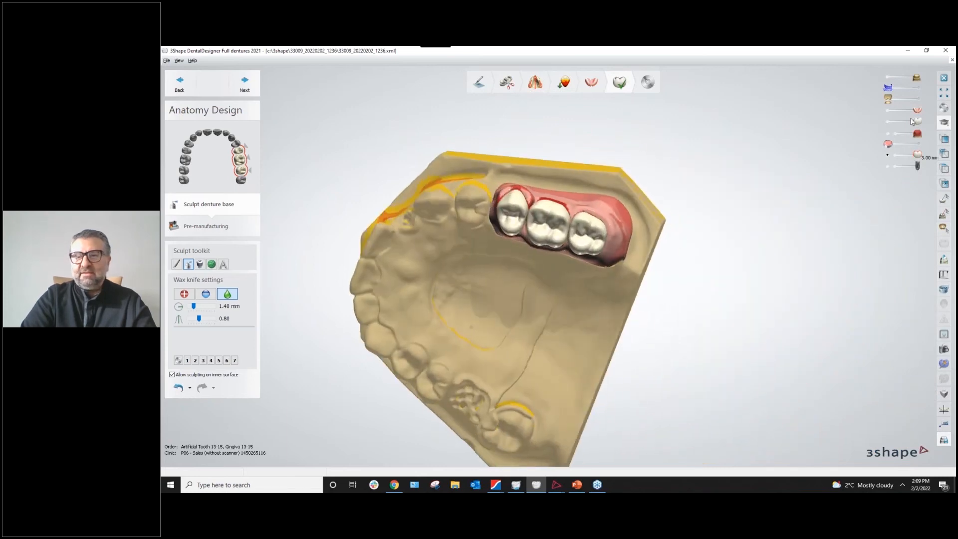
right_drag(788, 207, 717, 232)
scroll(717, 232, up, 5)
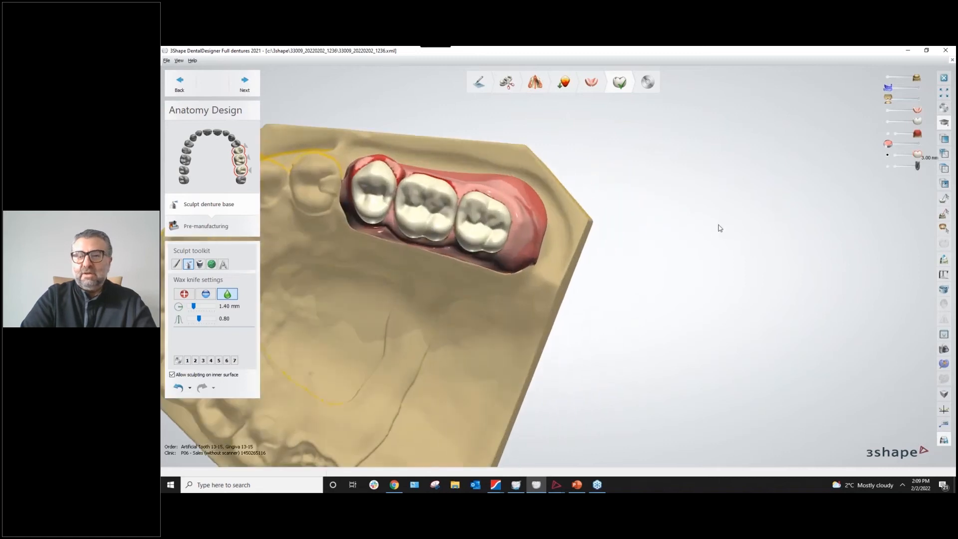
right_drag(696, 256, 555, 114)
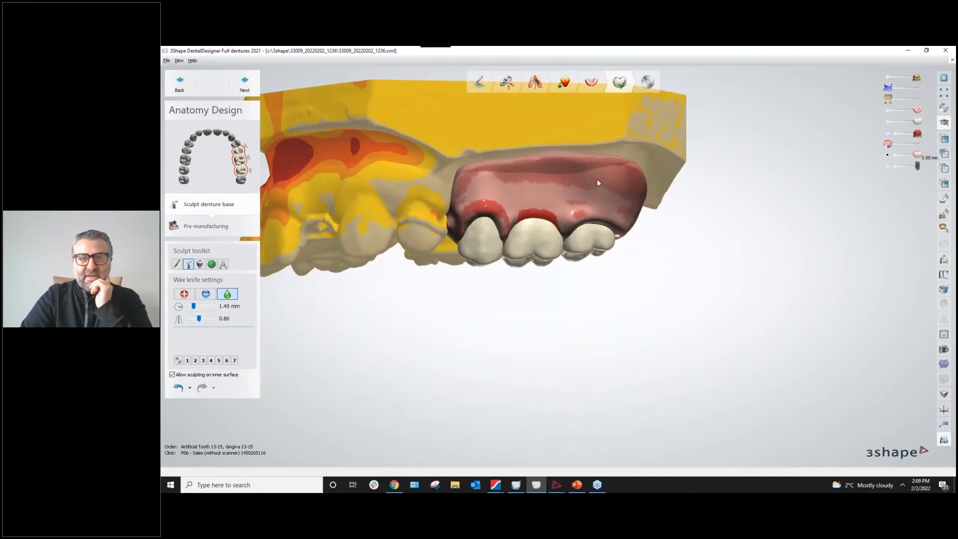
right_drag(601, 255, 544, 251)
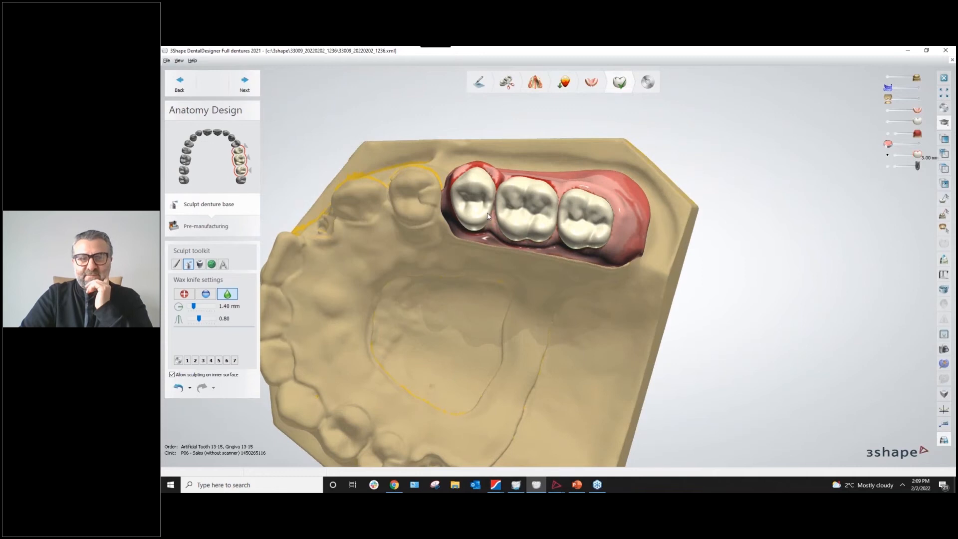
right_drag(504, 230, 569, 232)
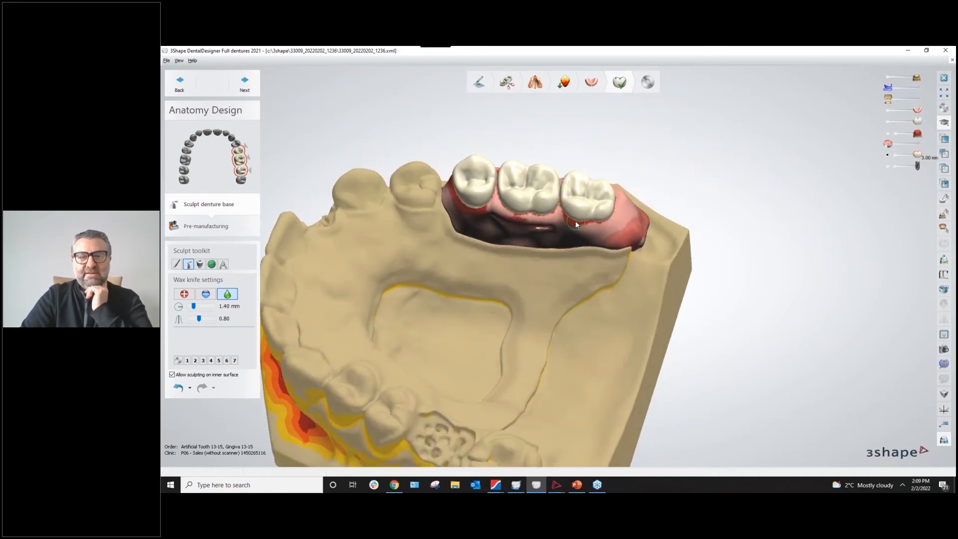
right_drag(643, 218, 659, 339)
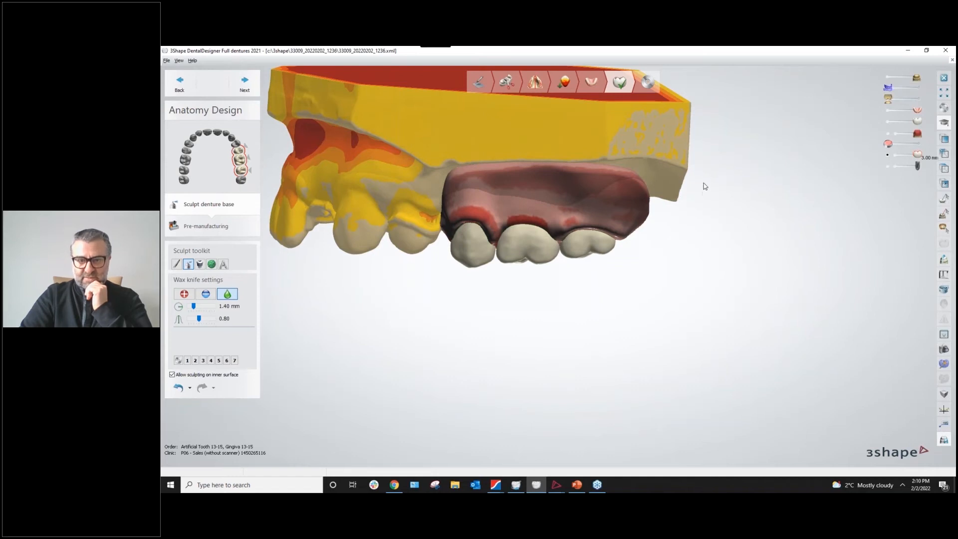
right_drag(703, 184, 705, 107)
Hide the gingiva and teeth to view the perforated area, then show the teeth again.
click(887, 112)
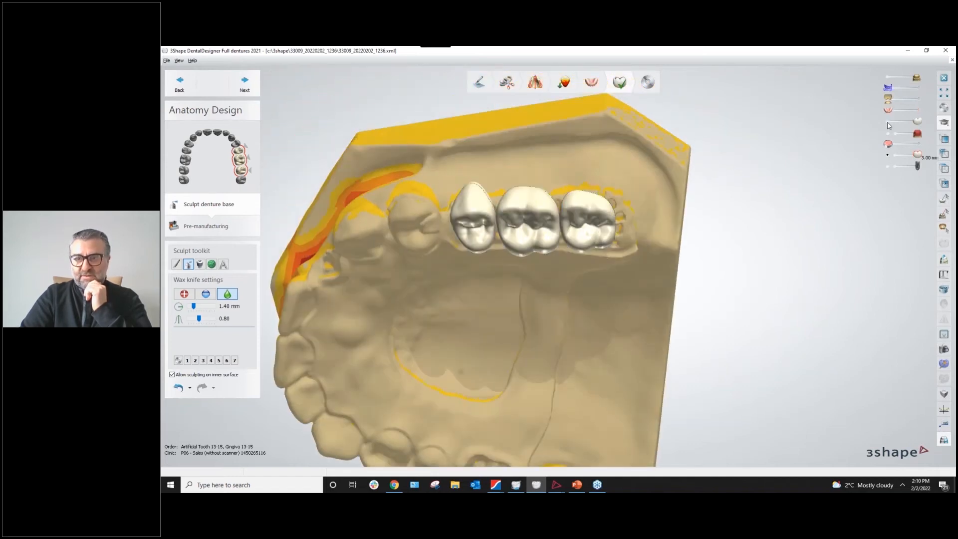
click(888, 122)
right_drag(681, 249, 684, 222)
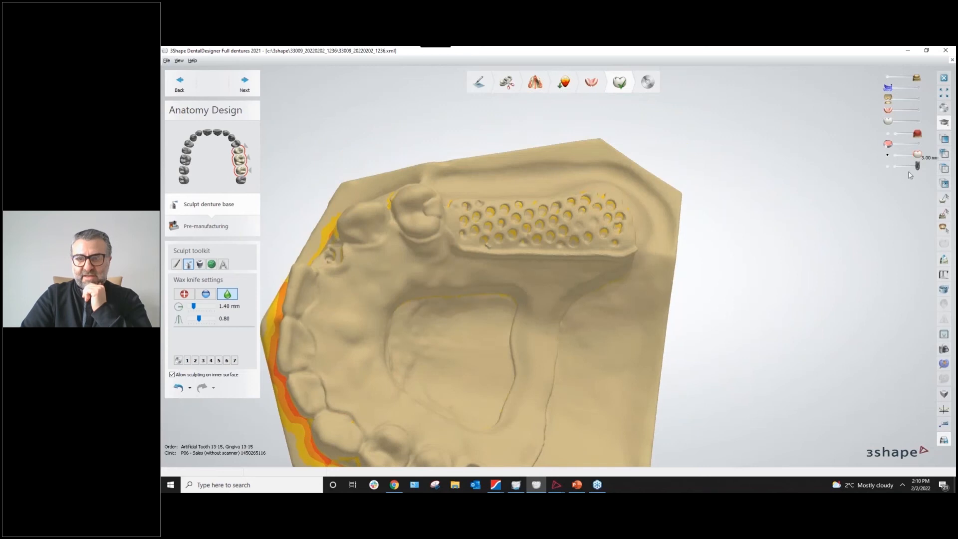
right_drag(793, 389, 701, 245)
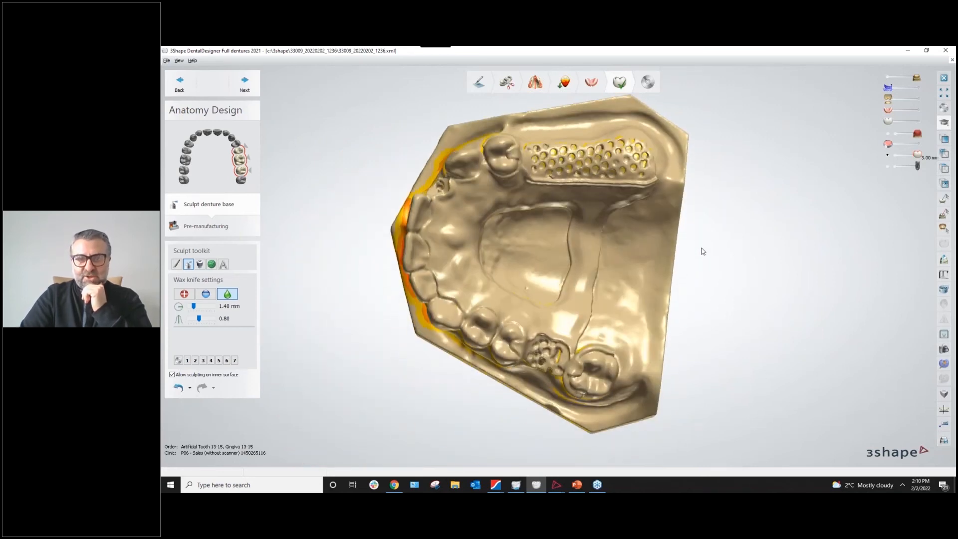
right_drag(703, 229, 804, 183)
drag(893, 114, 926, 114)
right_drag(666, 226, 688, 284)
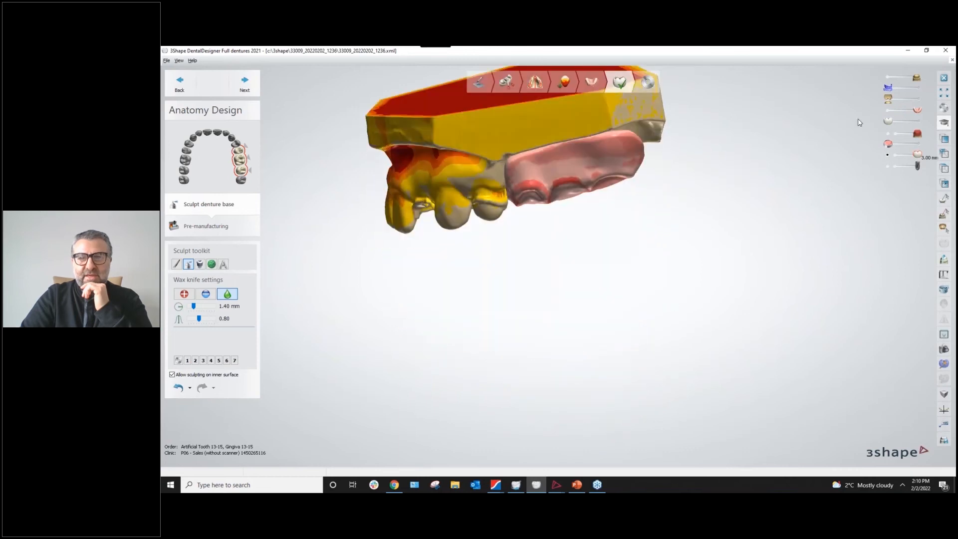
Hide the jaw scan and zoom onto the denture base's perforated inner surface and thickness colouring.
click(891, 82)
right_drag(636, 196, 617, 288)
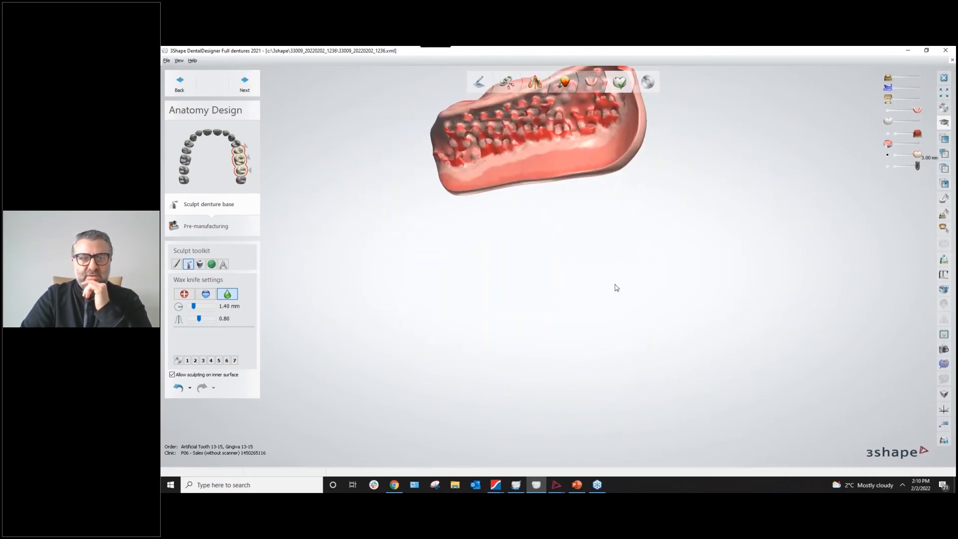
middle_drag(617, 288, 622, 337)
scroll(595, 314, up, 3)
middle_drag(541, 306, 551, 332)
scroll(559, 330, up, 1)
scroll(501, 277, up, 5)
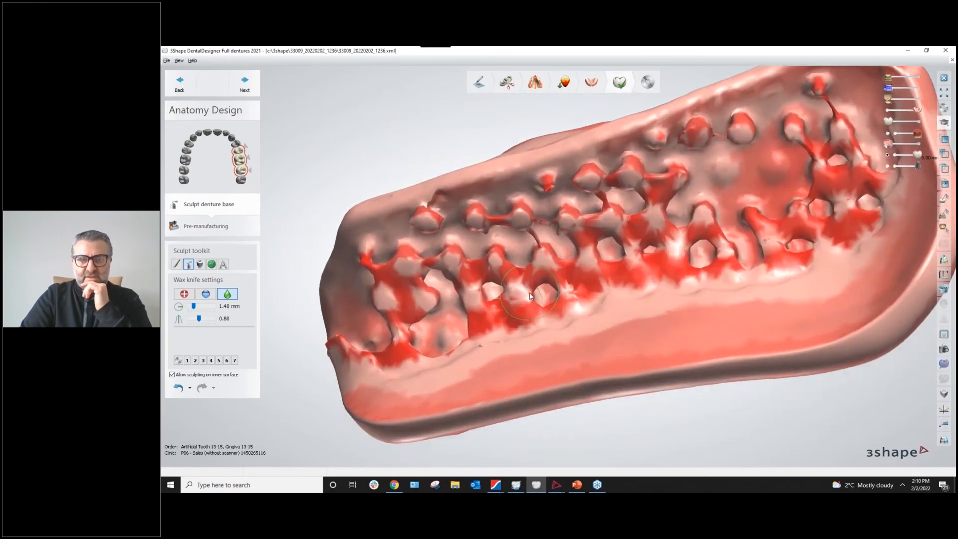
right_drag(531, 296, 613, 321)
scroll(610, 317, down, 4)
scroll(596, 310, up, 1)
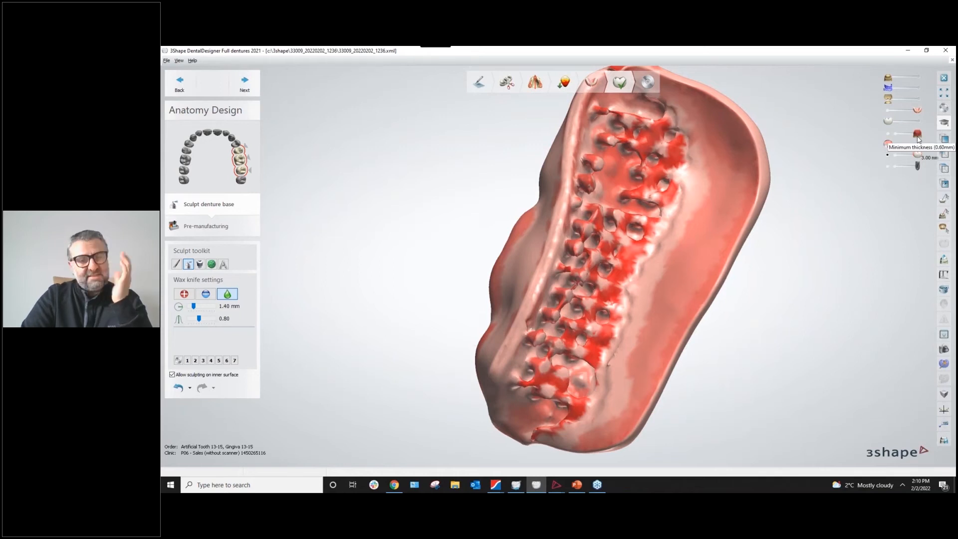
Zoom in and turn the denture base's inner tissue surface toward the view.
scroll(586, 310, down, 2)
middle_drag(587, 310, 573, 290)
mouse_move(572, 293)
right_down()
mouse_move(564, 292)
mouse_move(590, 298)
right_up()
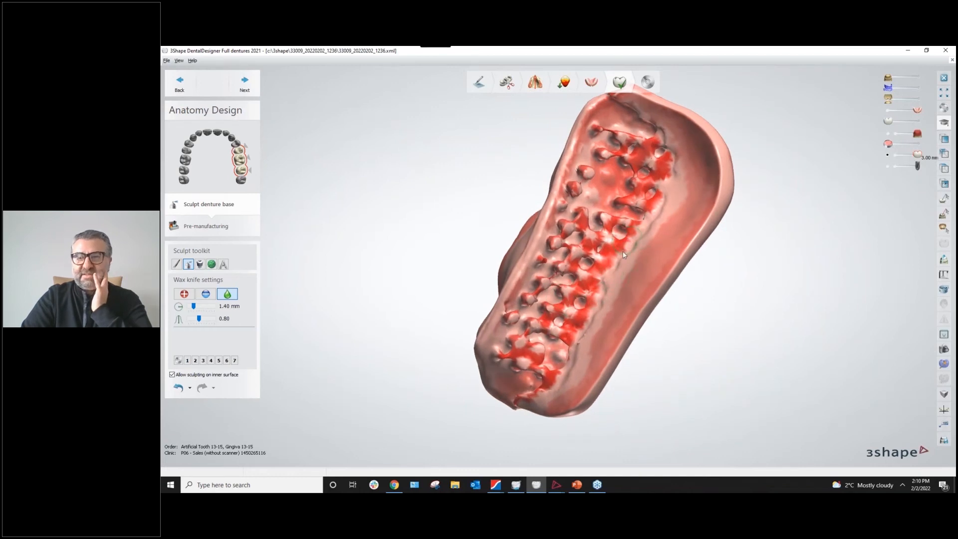
scroll(612, 261, up, 3)
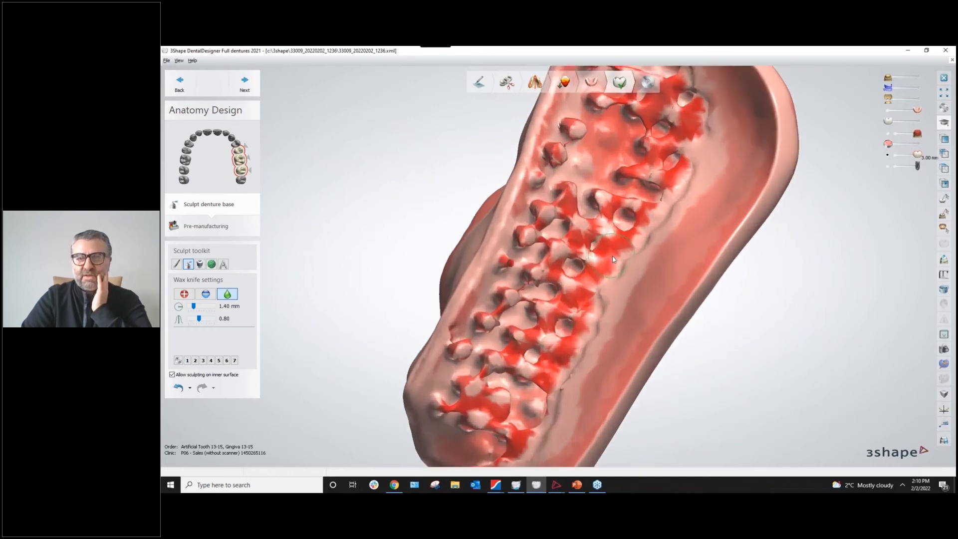
scroll(613, 264, down, 1)
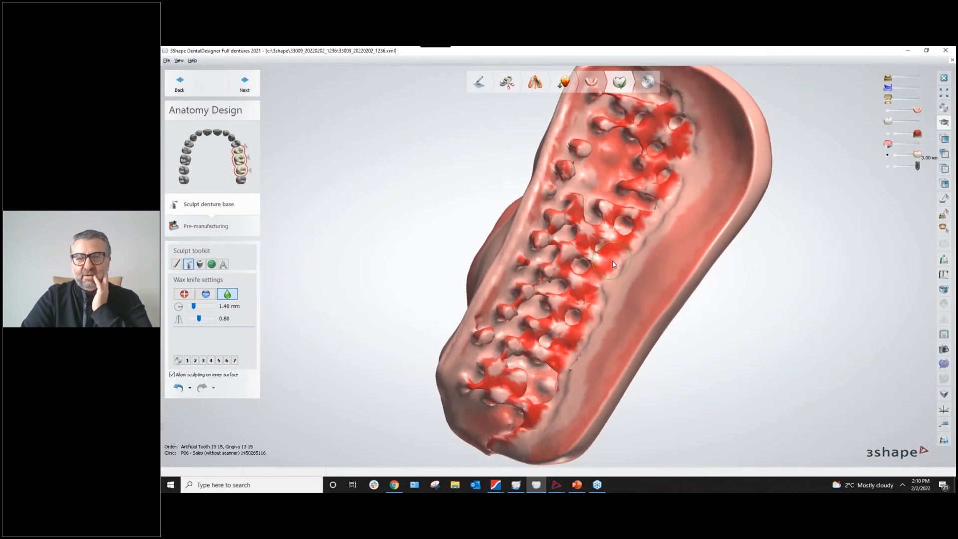
scroll(615, 262, down, 2)
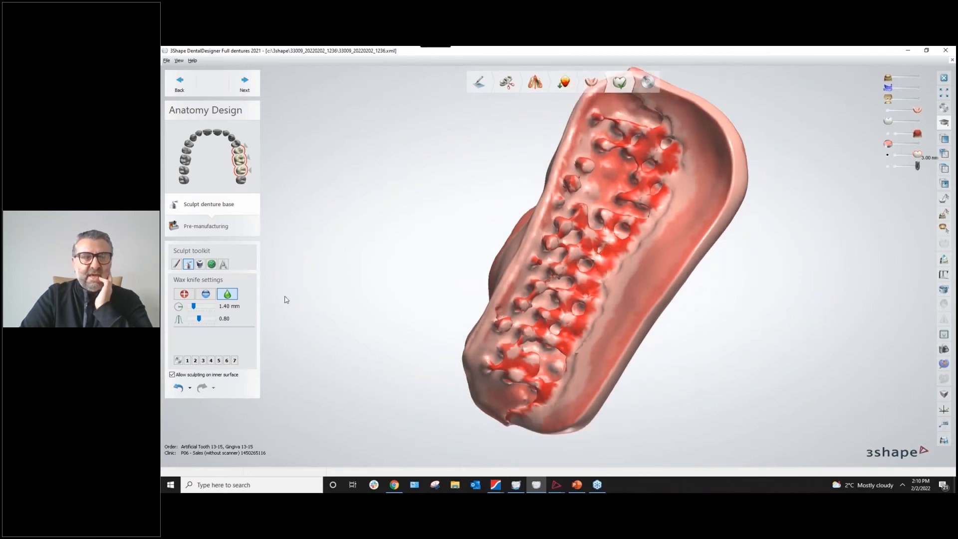
Rotate to the denture base's left outer flank and reposition it in view.
right_drag(482, 279, 532, 284)
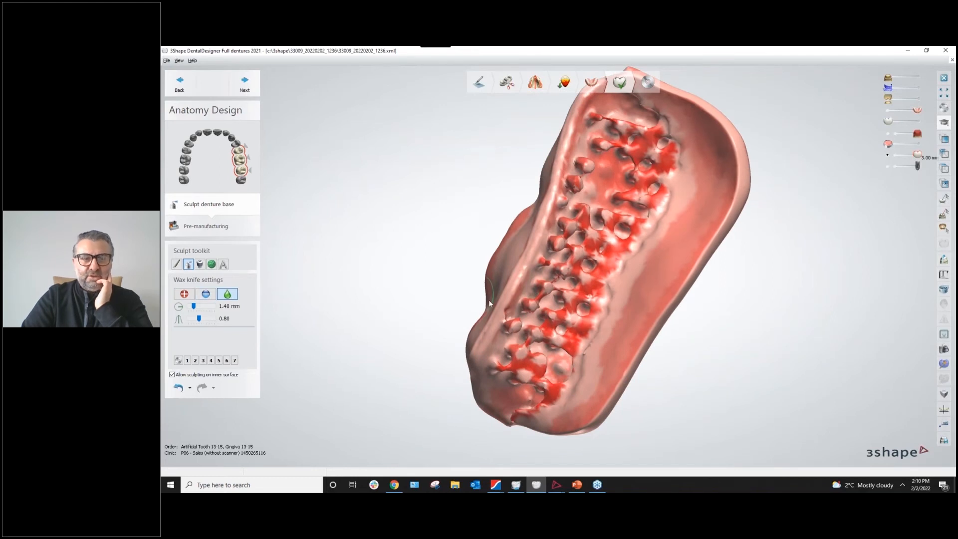
scroll(486, 297, up, 4)
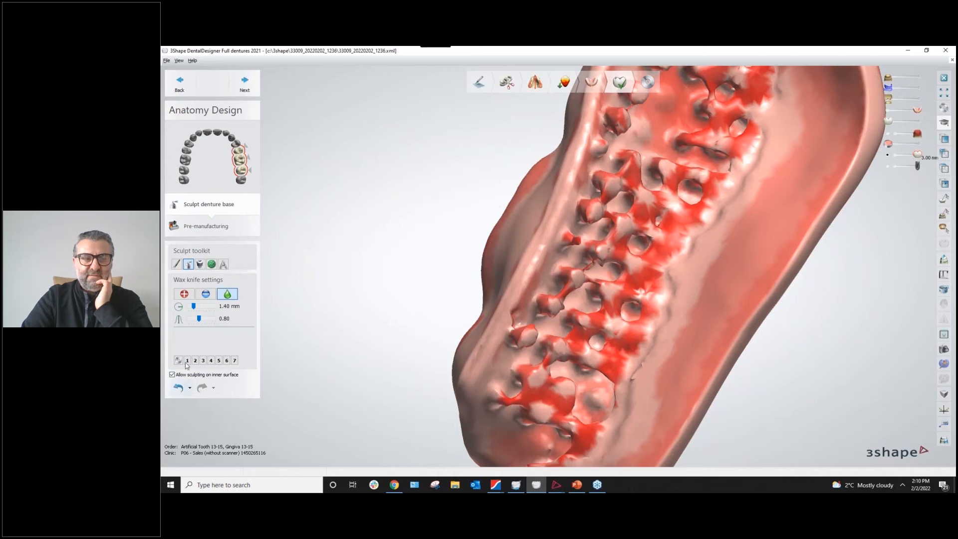
scroll(588, 355, up, 3)
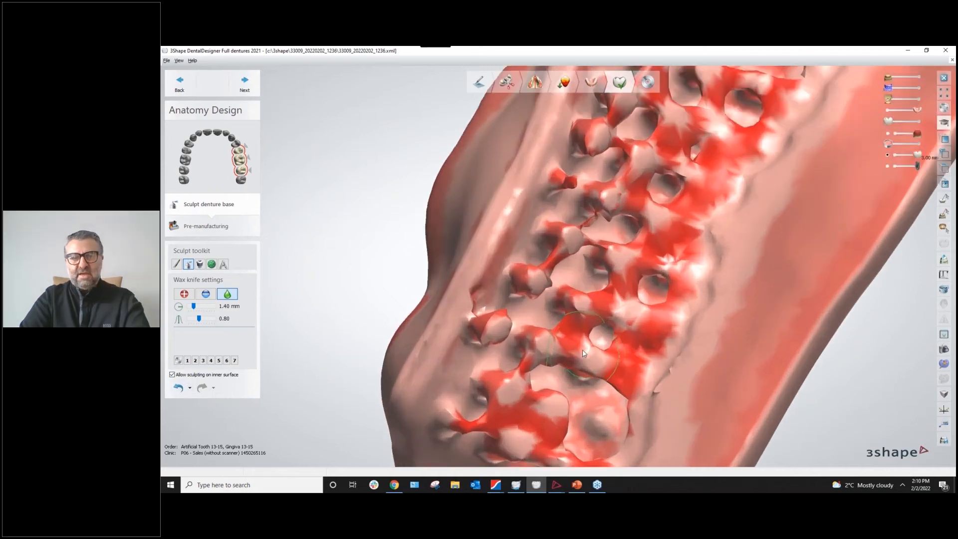
ctrl+scroll(583, 351, up, 2)
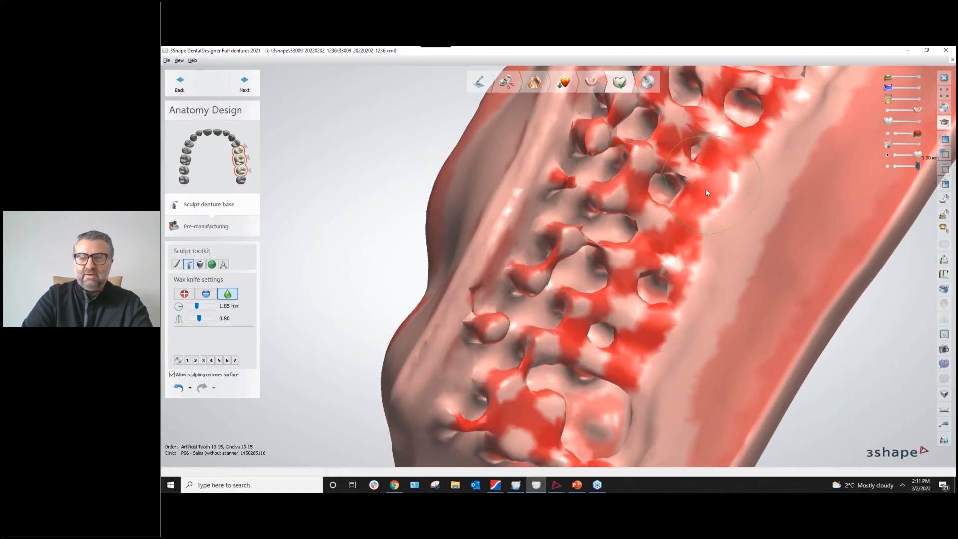
scroll(710, 185, down, 4)
middle_drag(688, 208, 618, 275)
scroll(617, 275, up, 4)
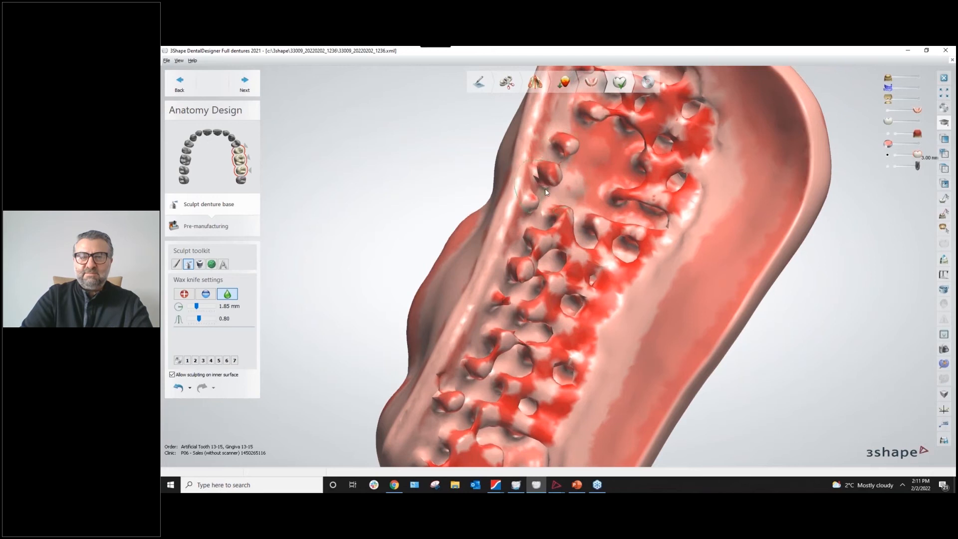
Rotate the model to view the three bridged teeth, then switch to the Dental Manager order list.
scroll(582, 297, down, 2)
right_drag(582, 297, 587, 369)
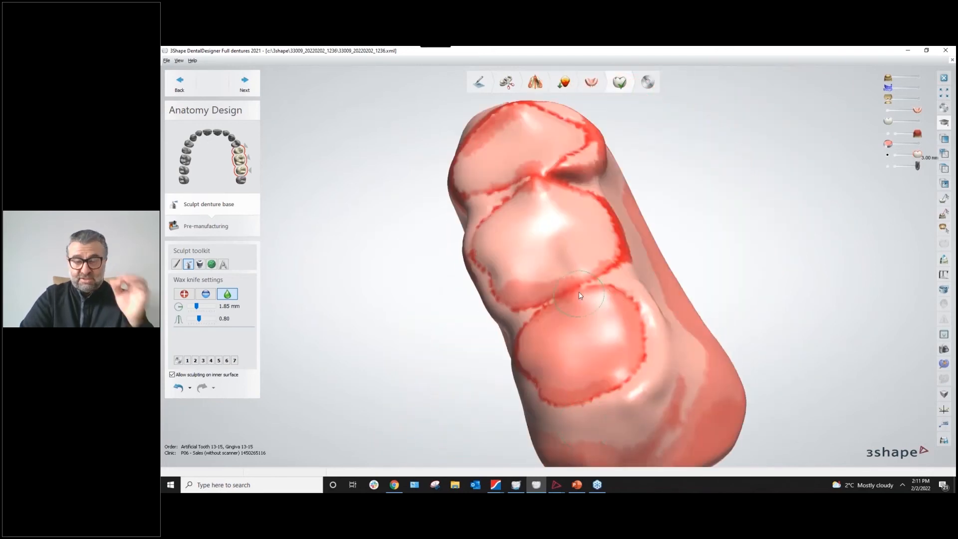
right_drag(586, 303, 559, 444)
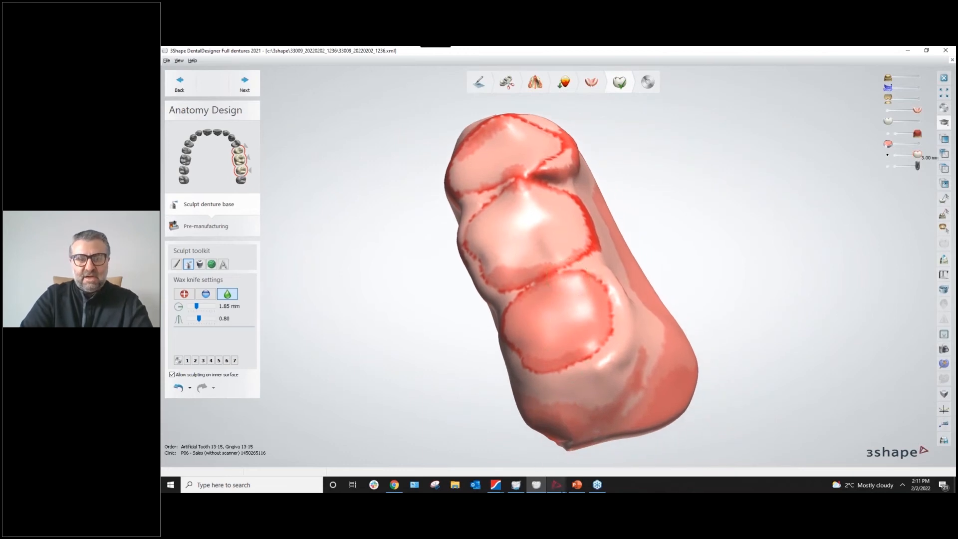
click(558, 486)
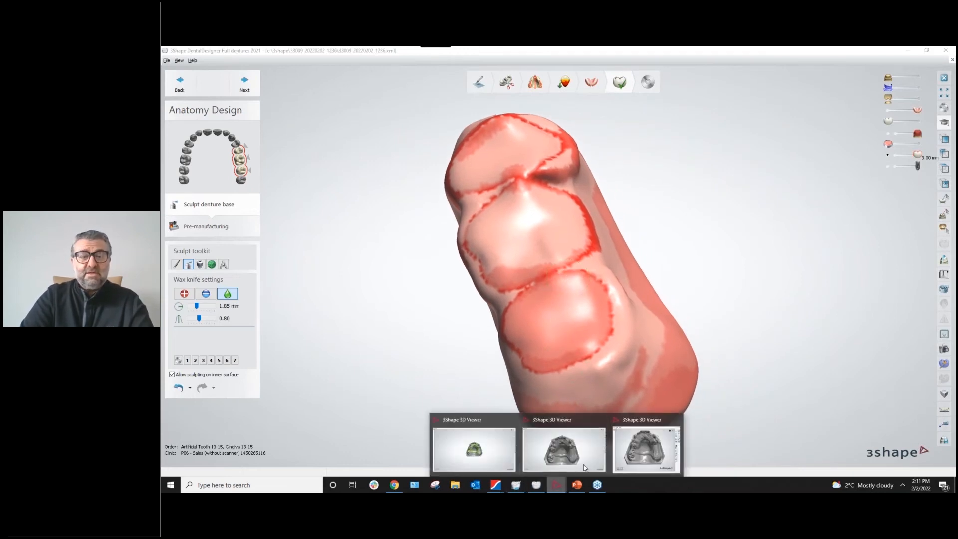
scroll(708, 230, down, 3)
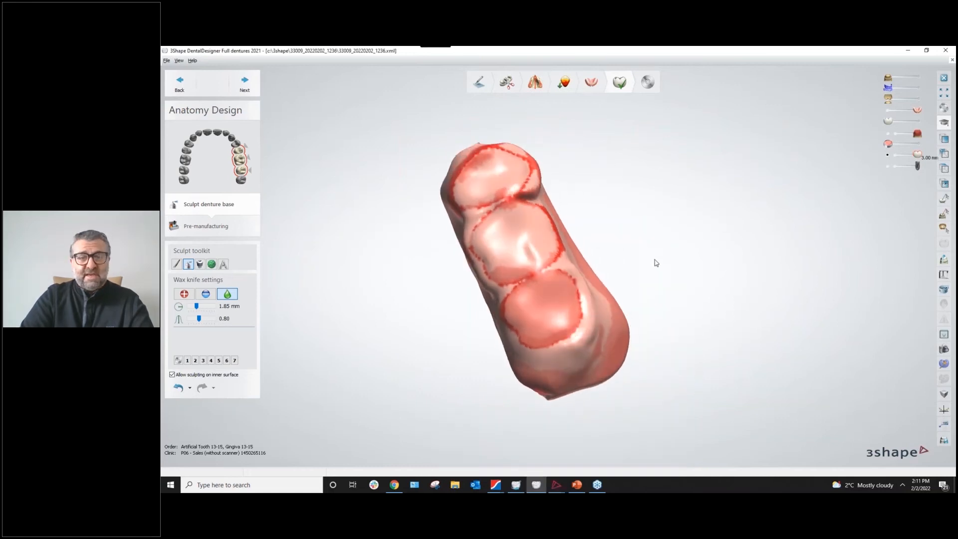
mouse_move(650, 271)
right_down()
mouse_move(642, 274)
mouse_move(657, 277)
right_up()
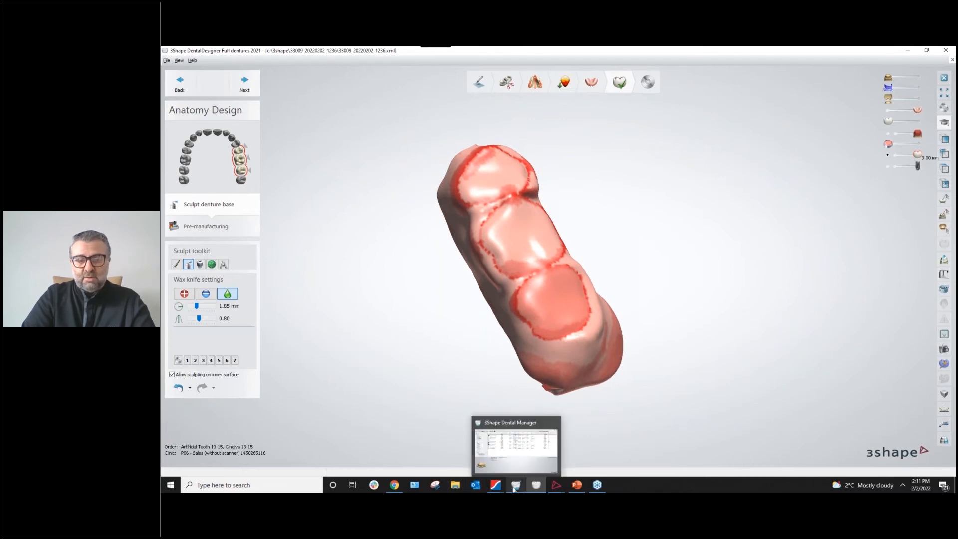
click(479, 459)
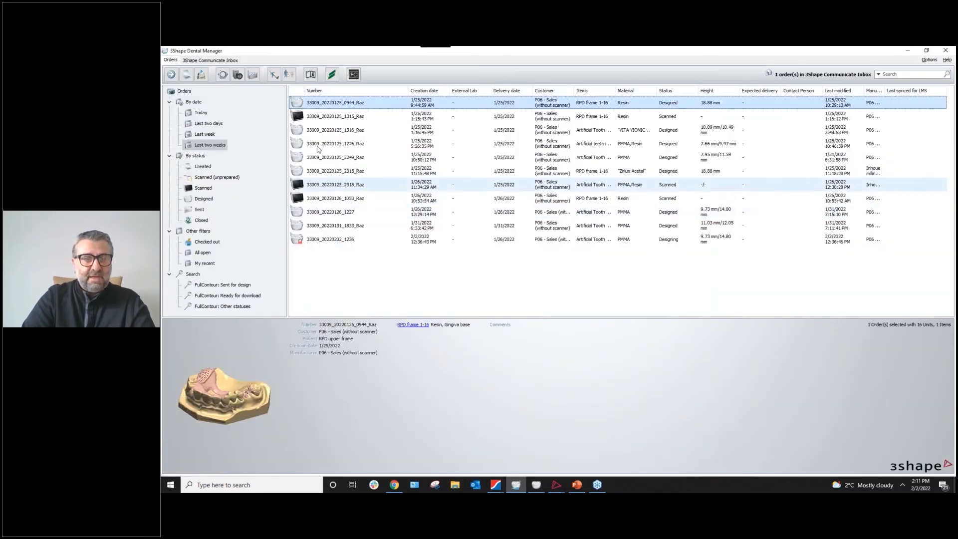
click(339, 131)
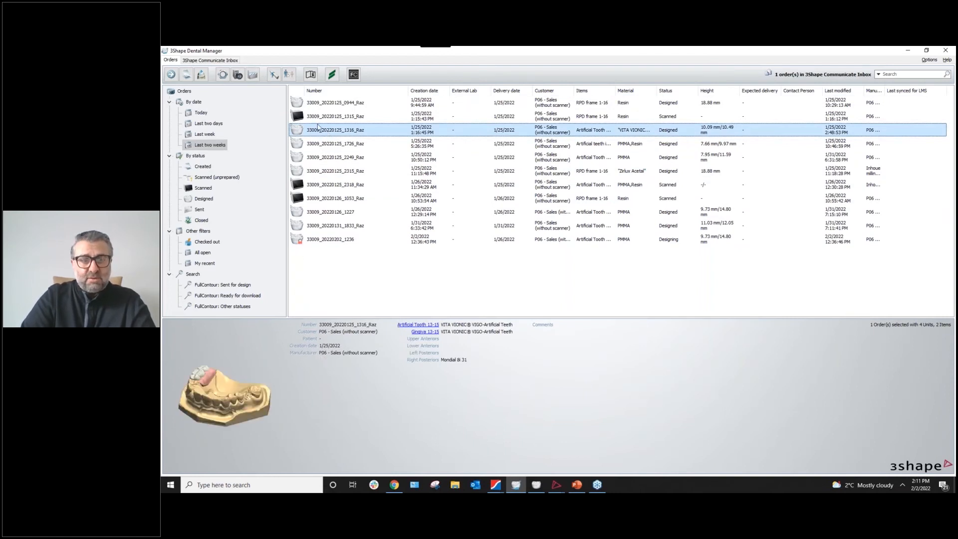
click(321, 145)
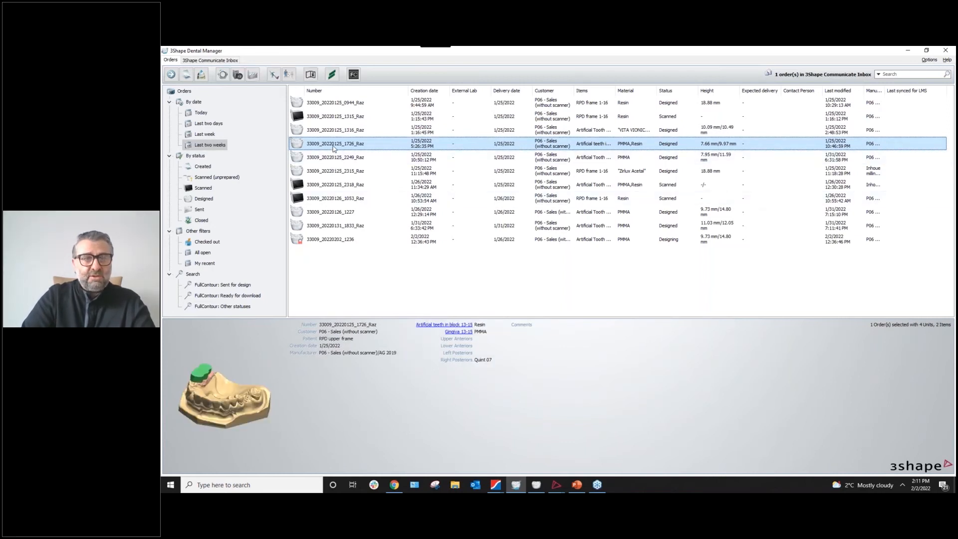
right_click(333, 148)
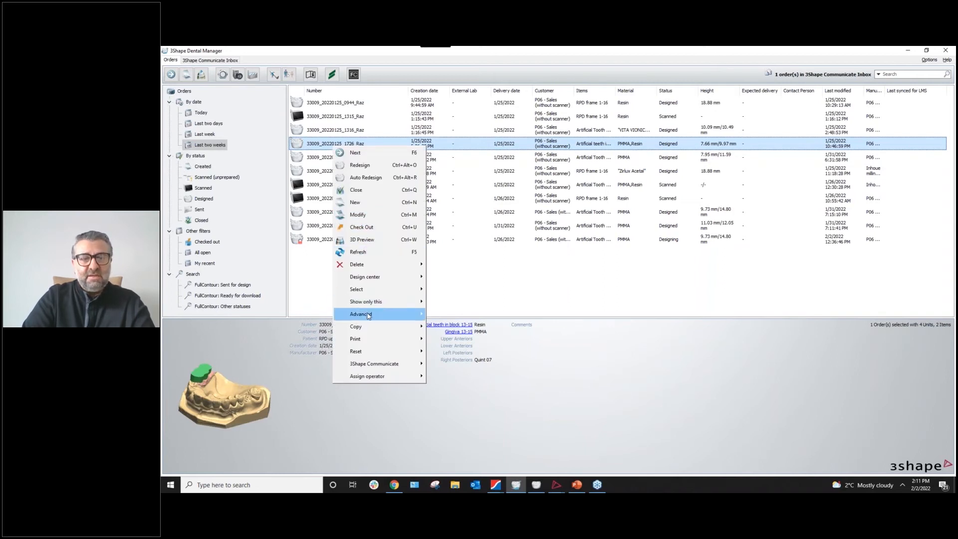
mouse_move(369, 315)
click(457, 352)
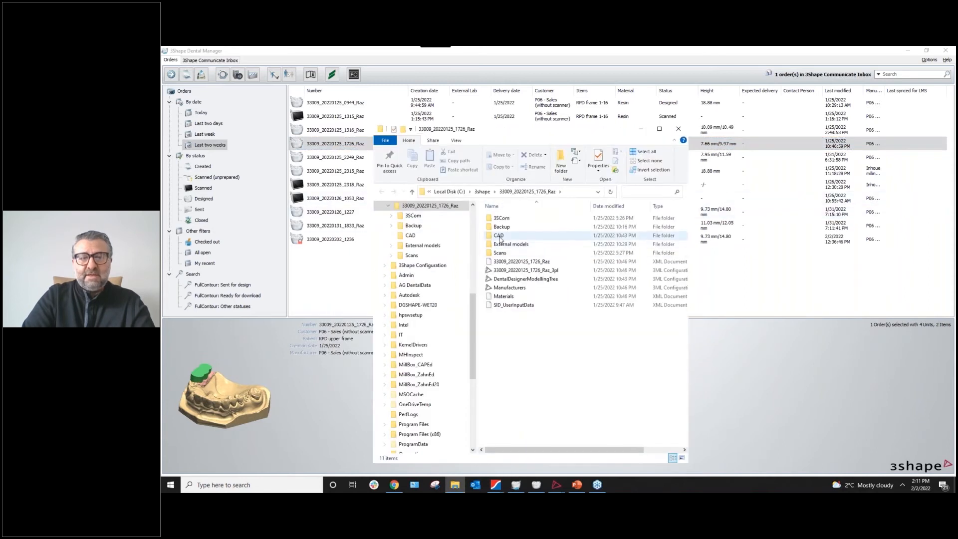
Open both DCM models from the CAD folder in 3D Viewer.
double_click(499, 235)
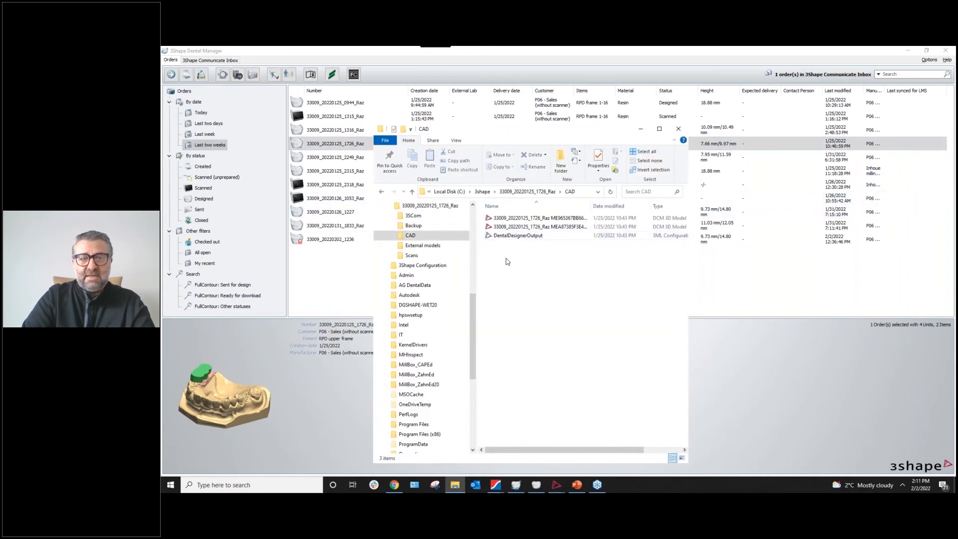
click(520, 220)
ctrl+click(519, 226)
right_click(520, 226)
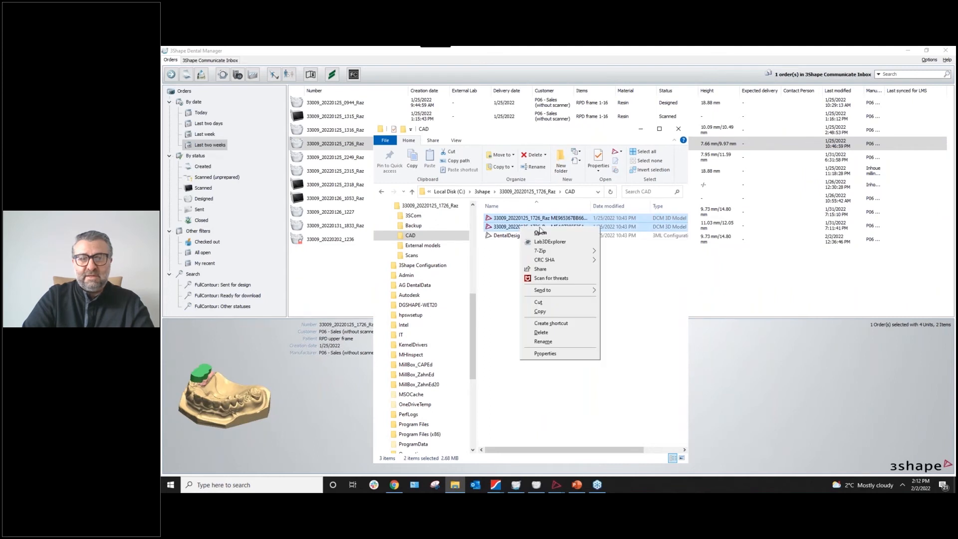
click(539, 233)
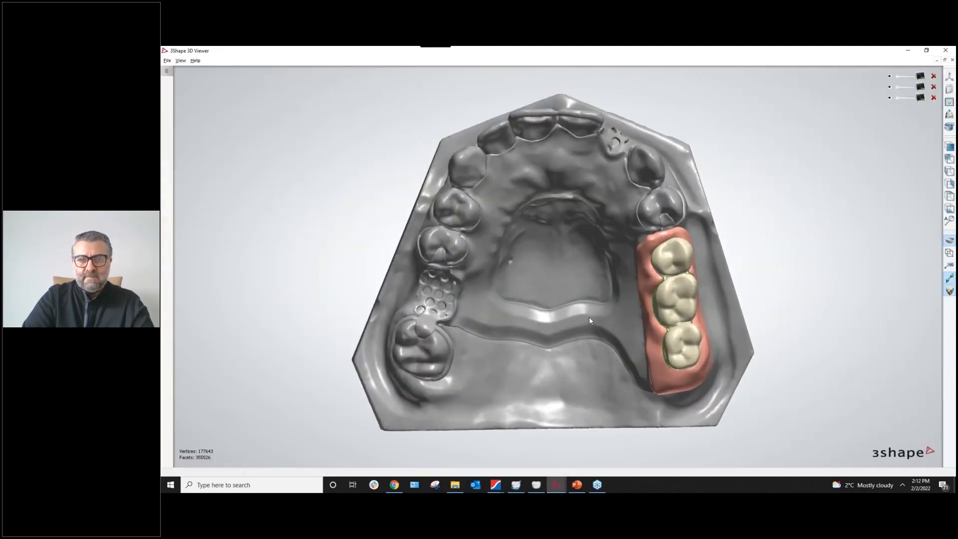
mouse_move(589, 316)
right_down()
mouse_move(545, 295)
mouse_move(620, 331)
mouse_move(595, 333)
right_up()
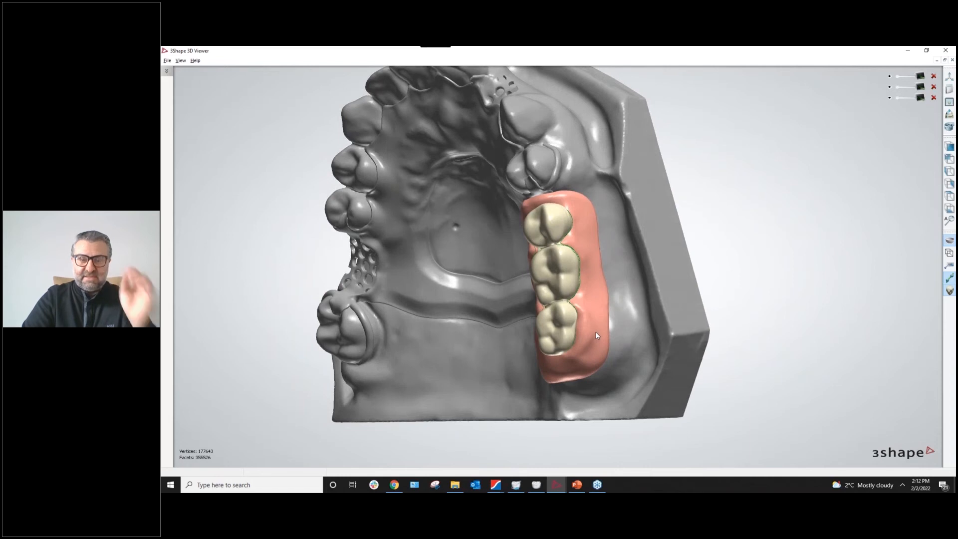
Hide the grey stone model and rotate the teeth and gingiva to a centred side view.
scroll(603, 343, up, 5)
right_drag(610, 343, 639, 344)
right_drag(753, 239, 715, 239)
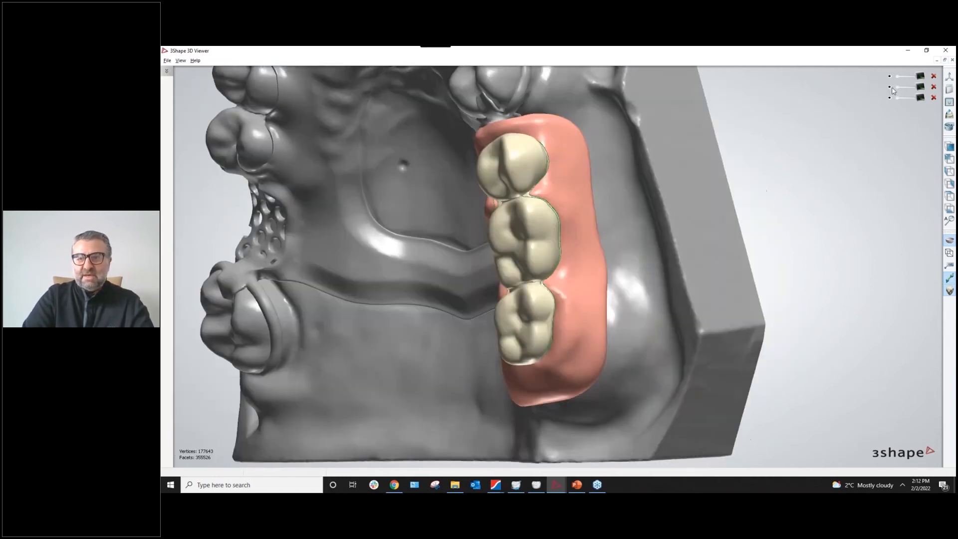
click(889, 76)
right_drag(699, 177, 589, 235)
right_drag(612, 265, 519, 173)
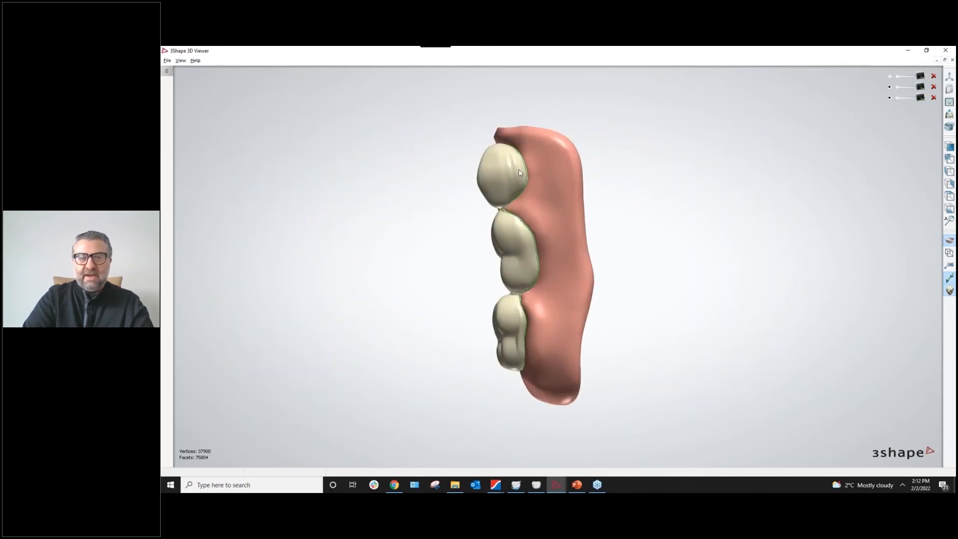
Inspect the teeth alone, then the gingiva's inner surface alone, and close the 3D Viewer.
click(891, 90)
right_drag(652, 216, 501, 246)
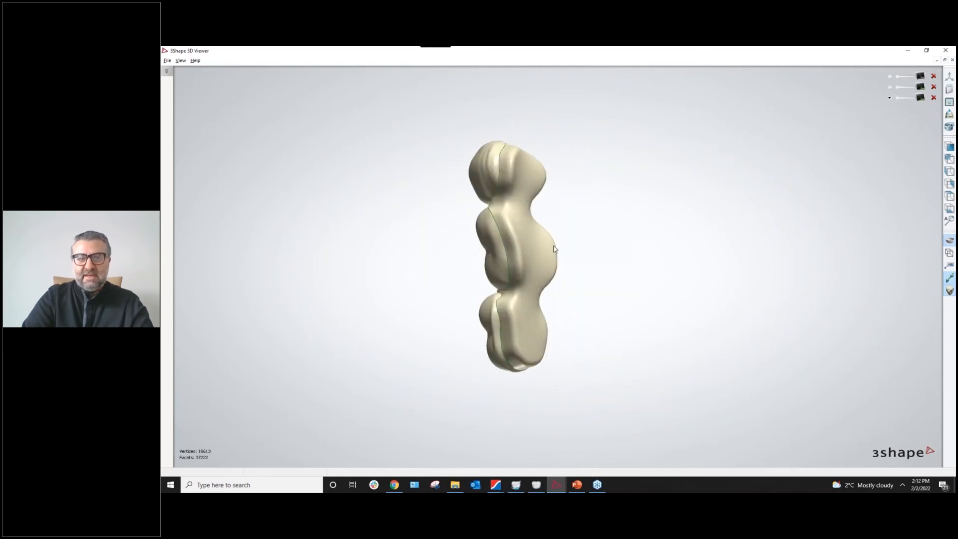
click(890, 88)
click(890, 98)
right_drag(722, 229, 572, 246)
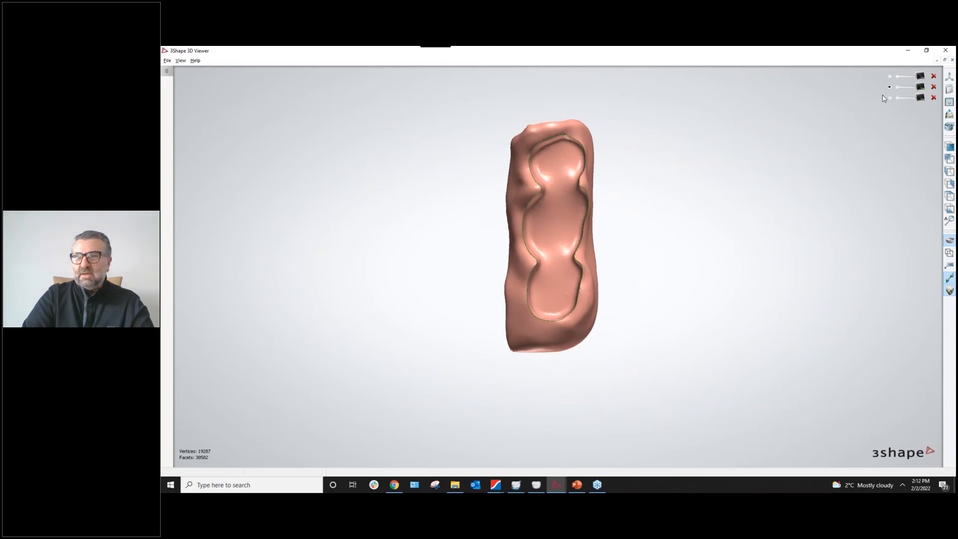
click(952, 60)
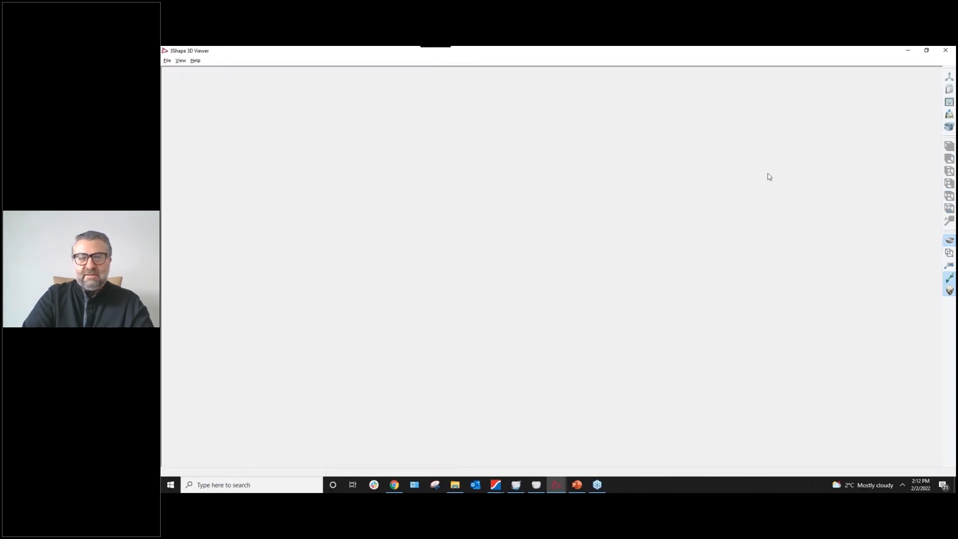
click(951, 53)
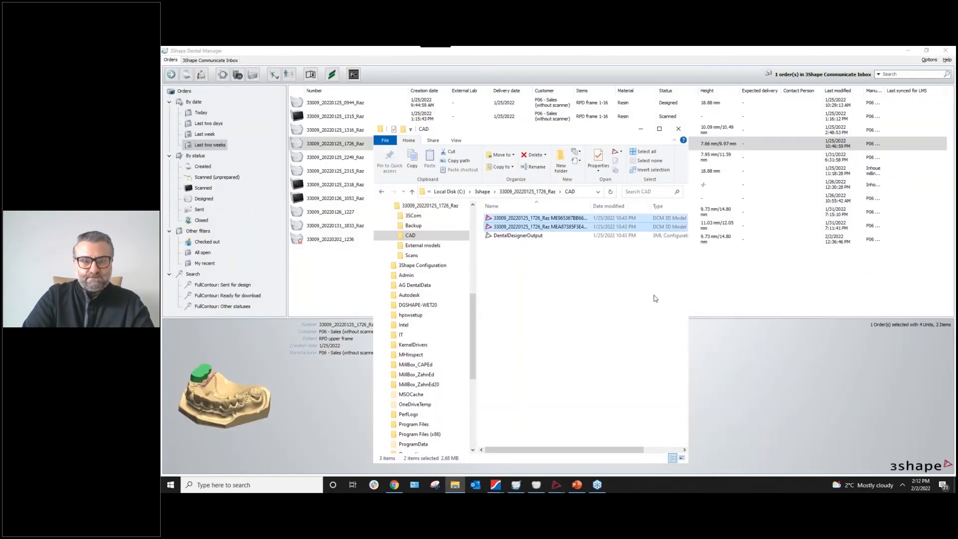
Bring up the MillBox job with the denture base in the 98 x 10 PMMA disc and zoom onto it.
mouse_move(496, 486)
click(421, 461)
scroll(543, 317, up, 3)
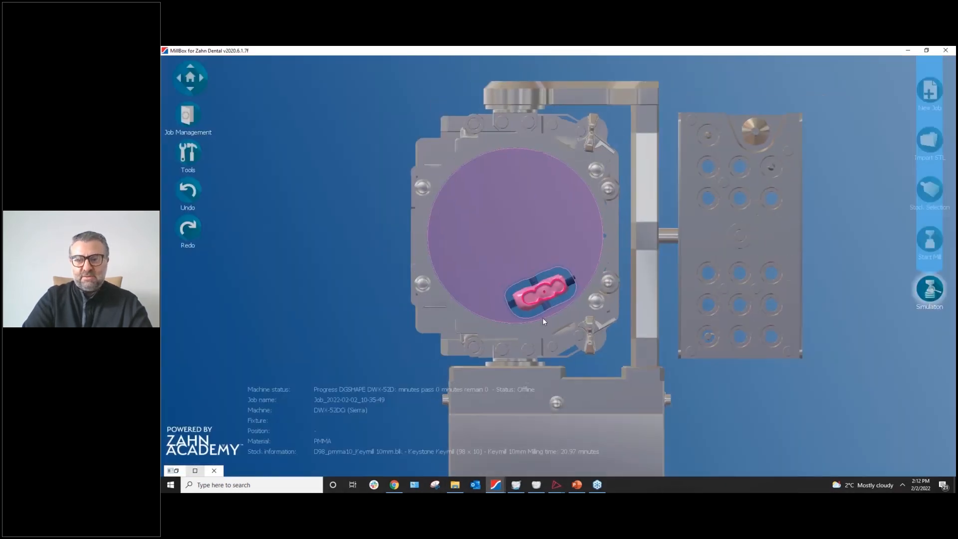
middle_drag(533, 305, 507, 282)
right_drag(531, 314, 612, 265)
scroll(522, 322, up, 3)
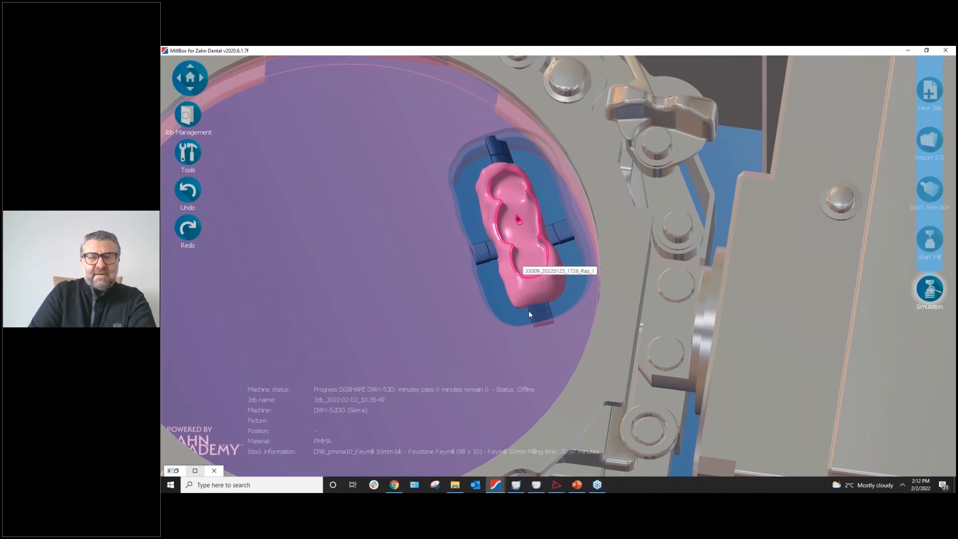
scroll(480, 275, down, 2)
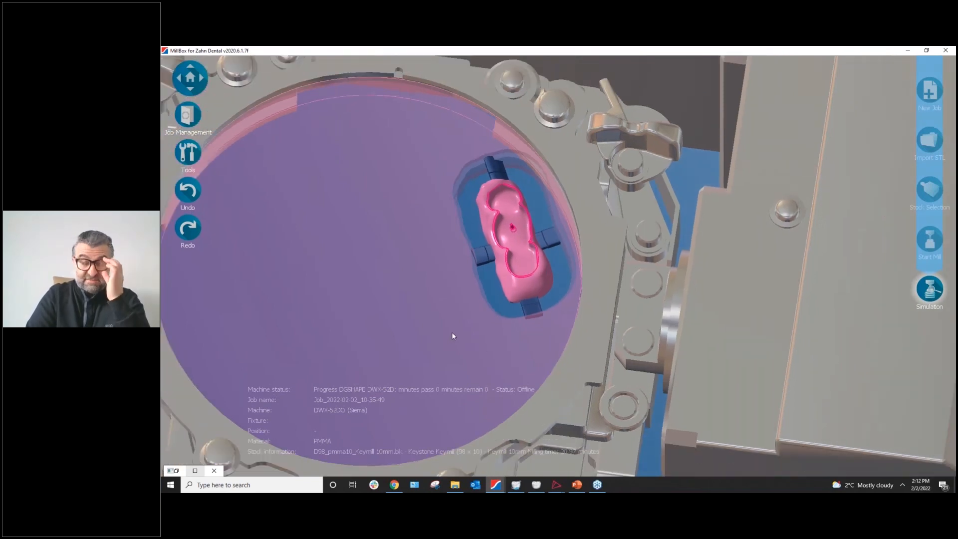
right_drag(576, 448, 579, 389)
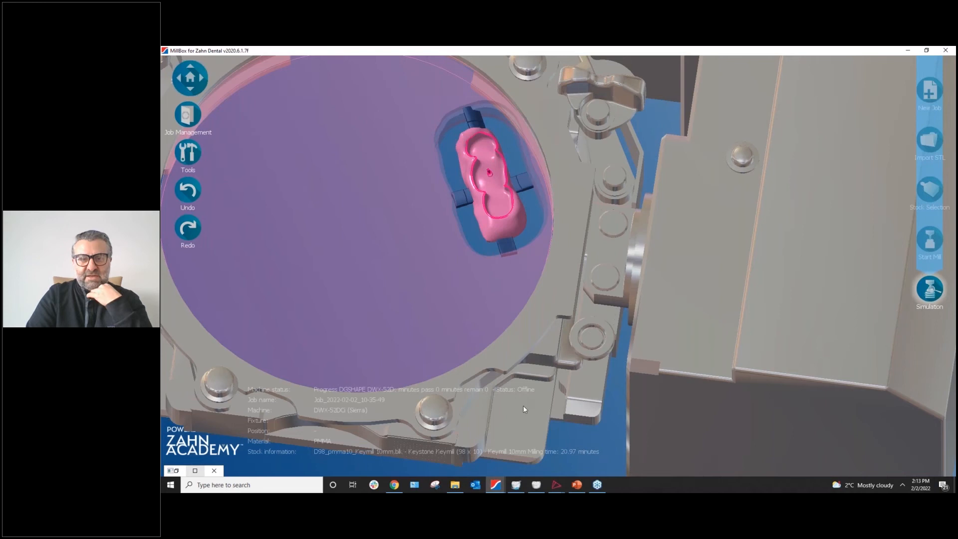
Switch to the MillBox job with the white bridged teeth and zoom and pan onto them.
mouse_move(501, 490)
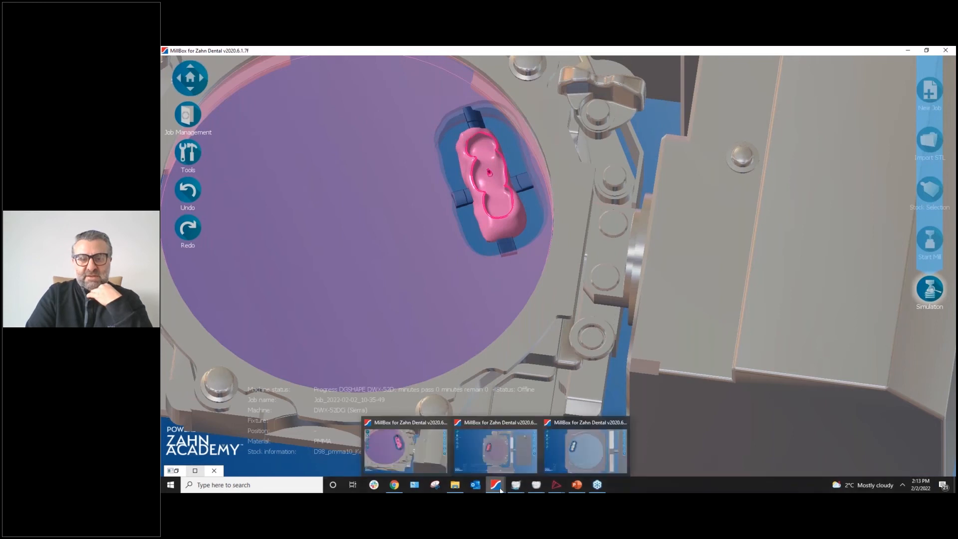
click(573, 465)
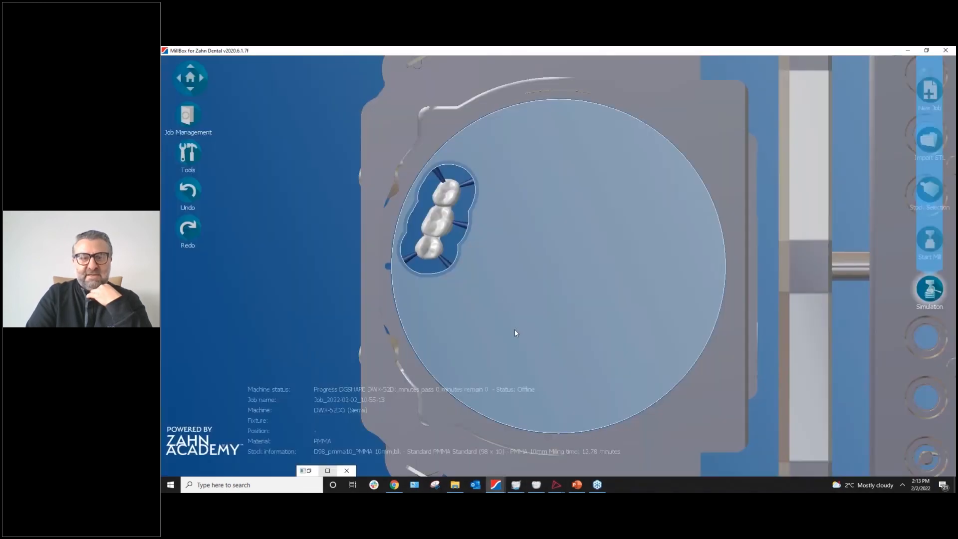
scroll(516, 333, up, 4)
middle_drag(508, 263, 480, 246)
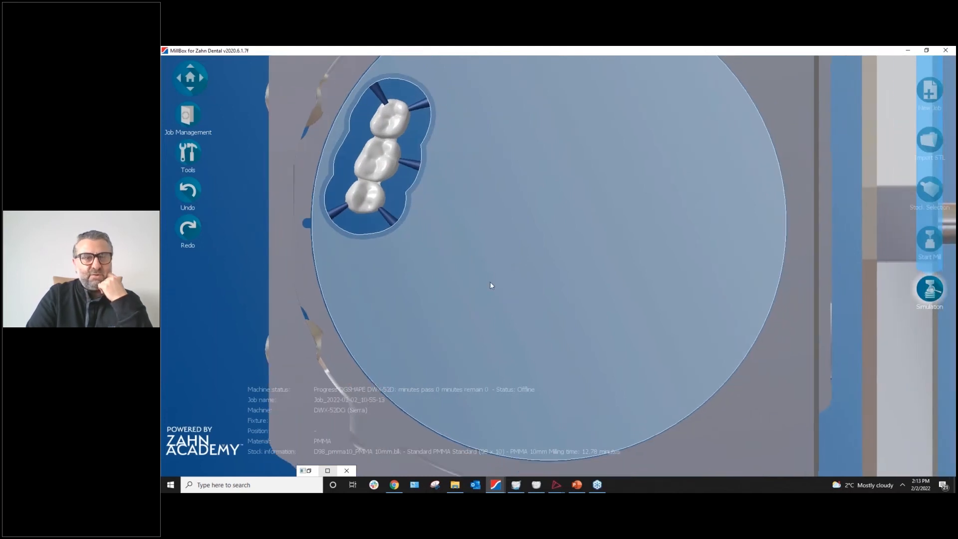
scroll(578, 429, down, 1)
scroll(578, 418, up, 2)
middle_drag(577, 417, 534, 349)
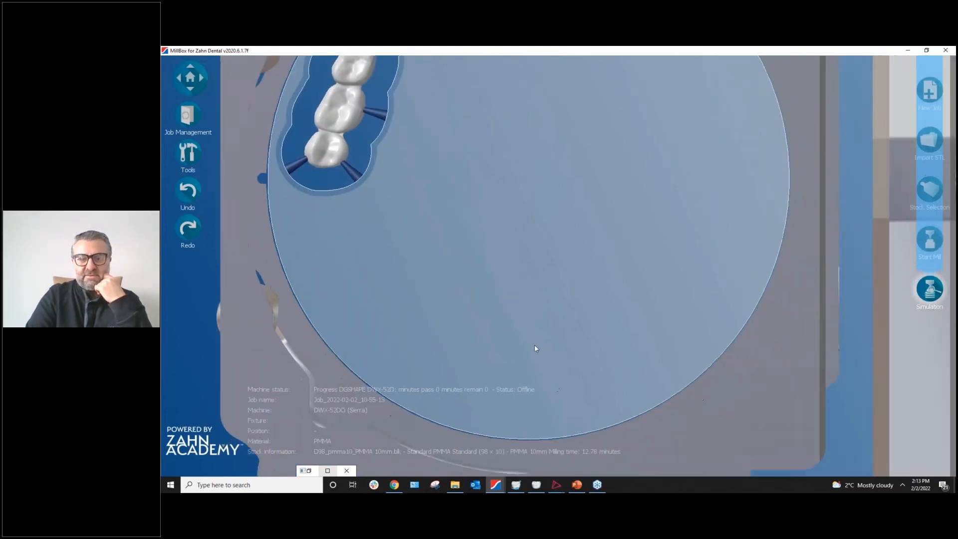
scroll(576, 426, down, 1)
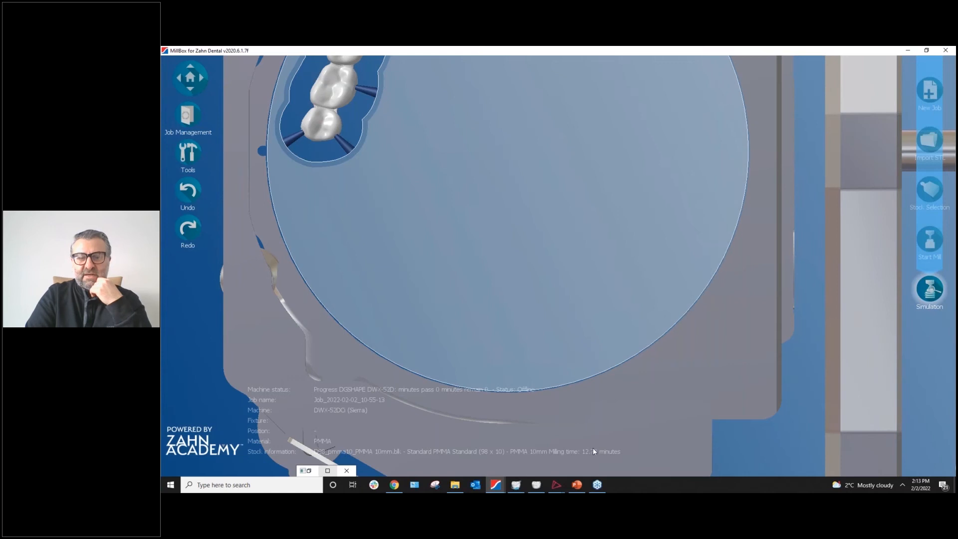
scroll(603, 441, down, 1)
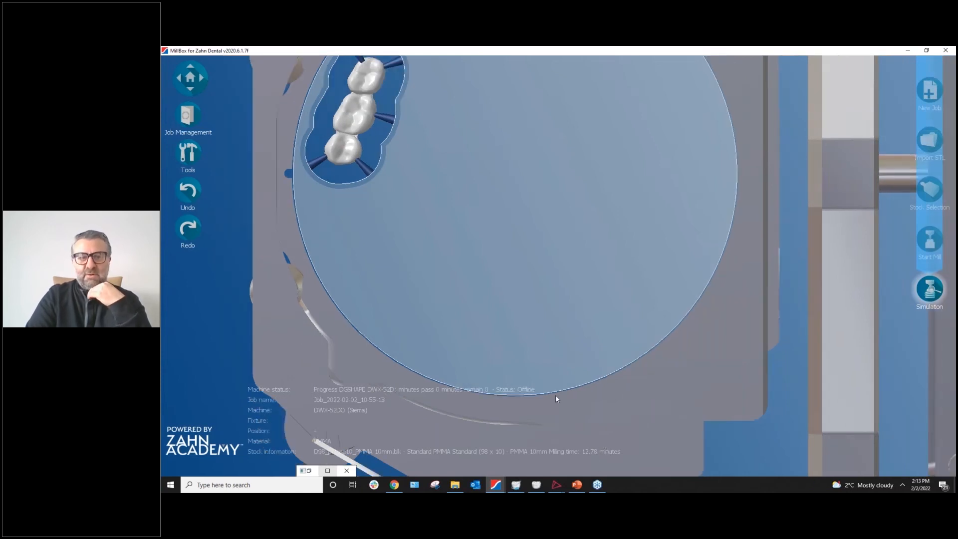
scroll(555, 394, down, 2)
scroll(477, 349, down, 1)
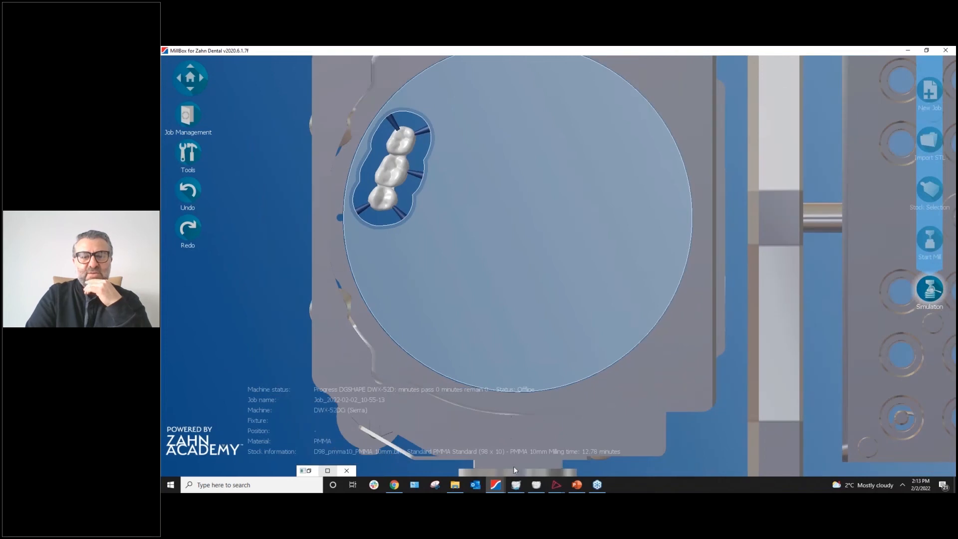
Cycle through the open MillBox jobs, ending on the pink three-socket gingiva job.
mouse_move(496, 484)
click(399, 452)
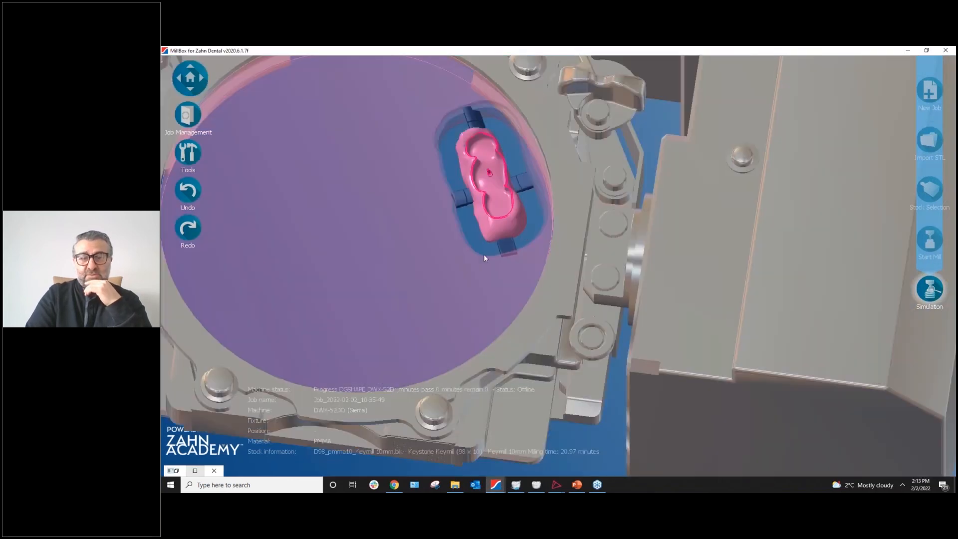
click(496, 484)
click(581, 454)
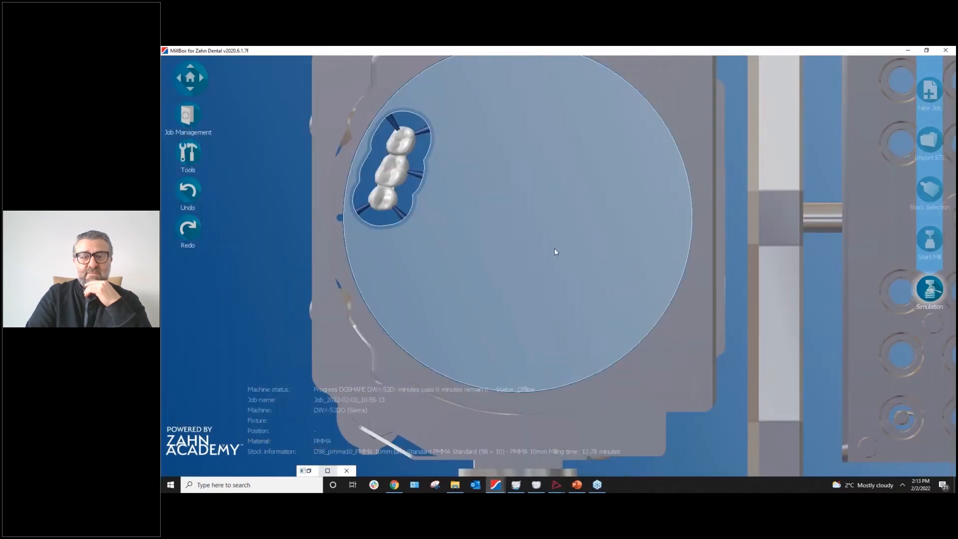
click(496, 485)
click(494, 464)
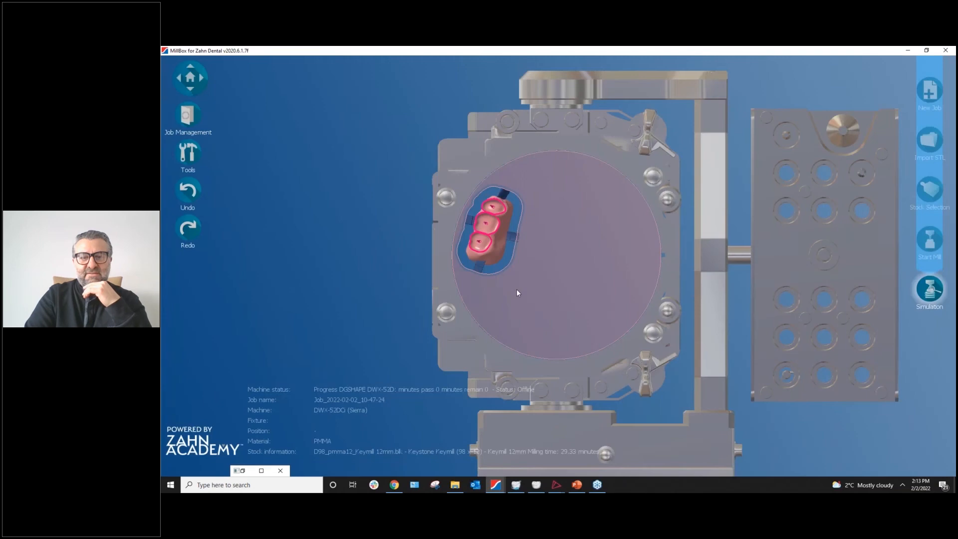
Inspect the pink three-socket gingiva piece on its disc, then switch to the white three-tooth bridge job.
scroll(519, 290, up, 4)
middle_drag(519, 286, 493, 300)
right_drag(519, 304, 498, 322)
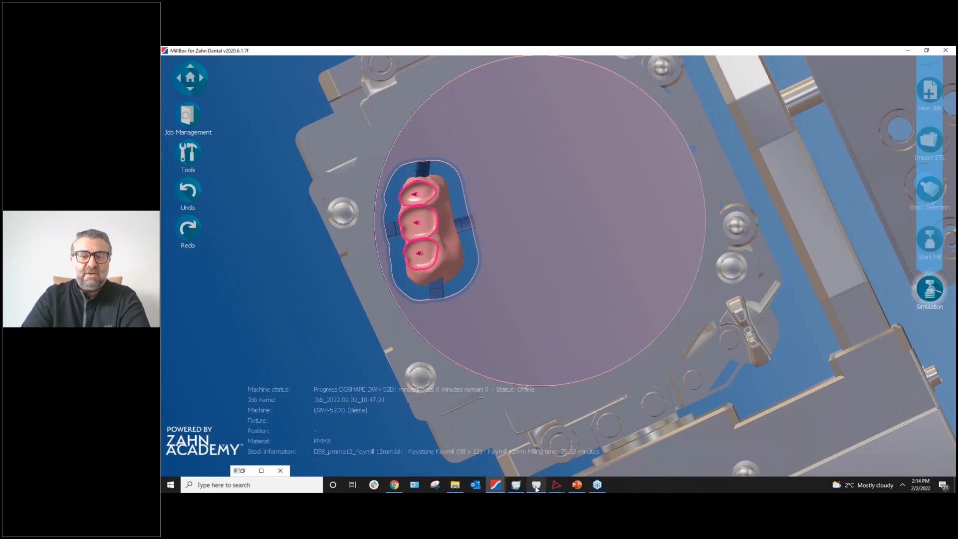
click(495, 485)
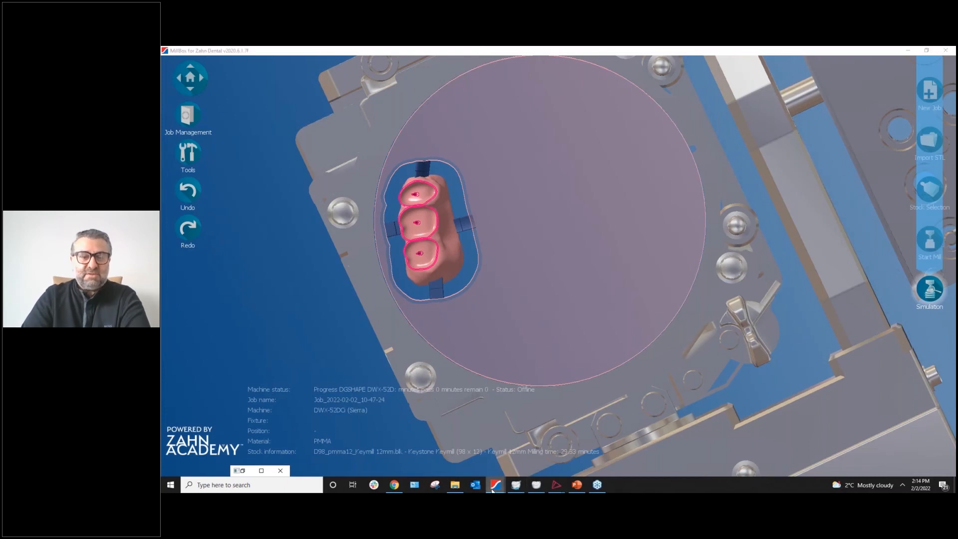
click(576, 444)
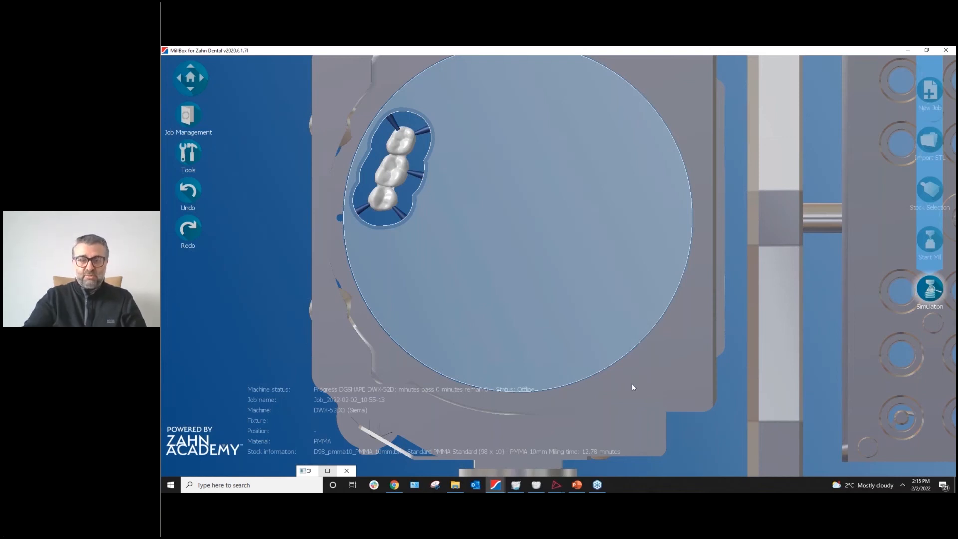
Bring up the PowerPoint deck and select slide 16, 'Results after milling'.
click(577, 489)
scroll(250, 377, down, 3)
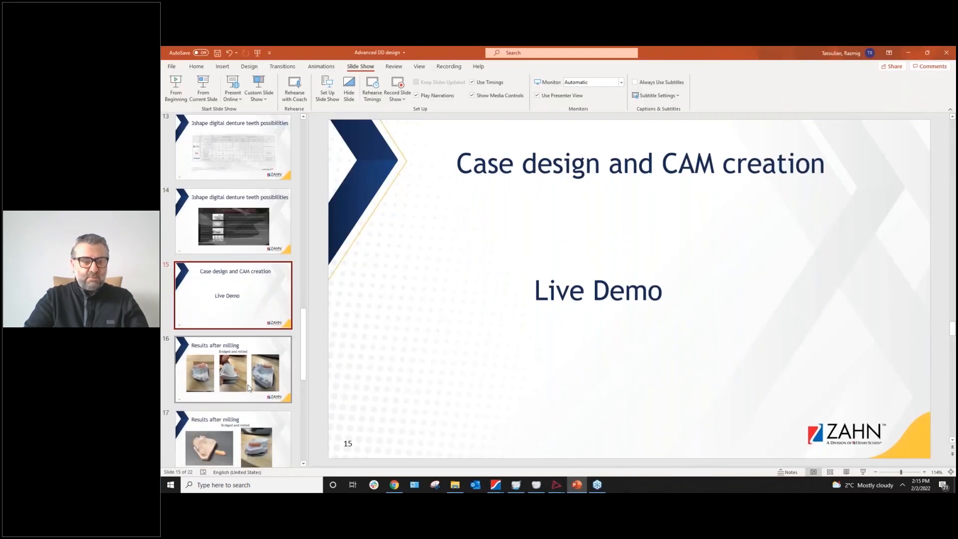
click(249, 377)
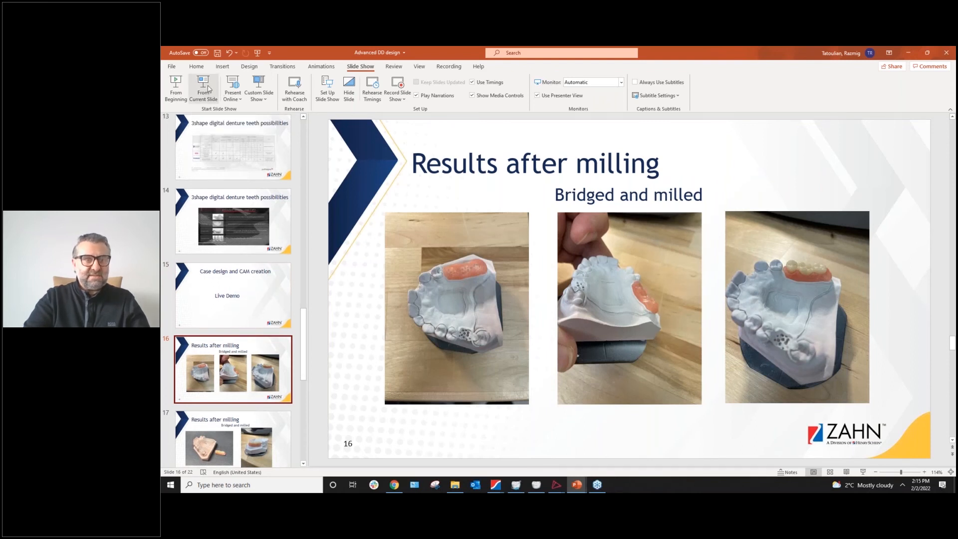
scroll(390, 319, up, 2)
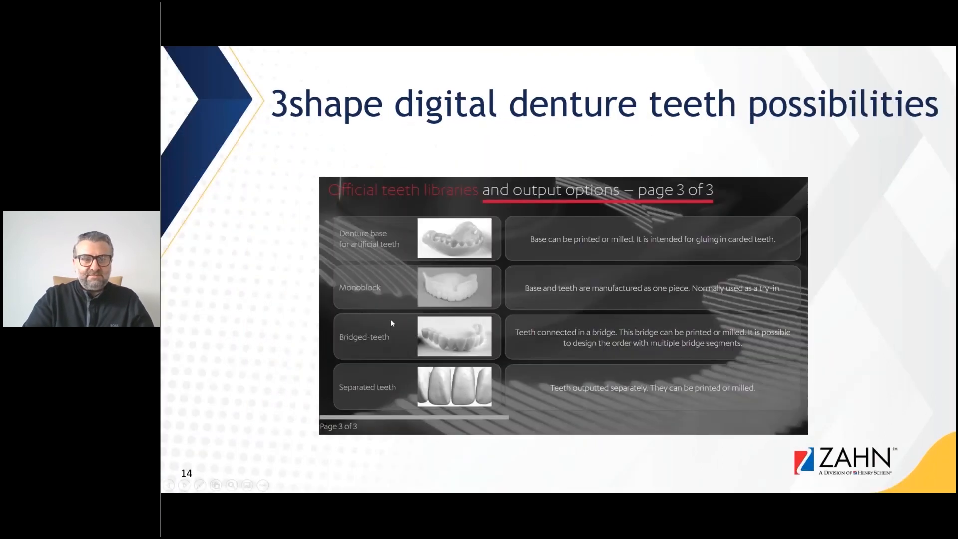
scroll(390, 319, down, 2)
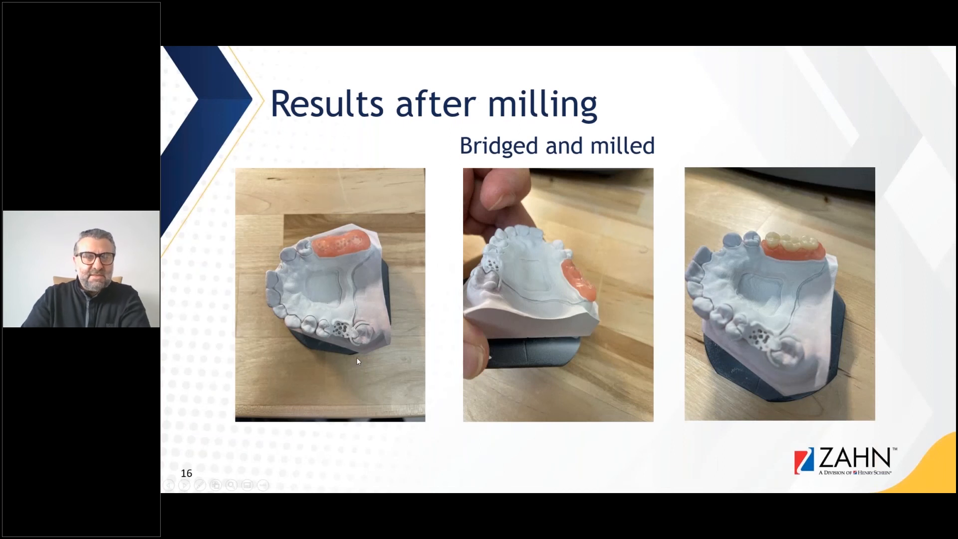